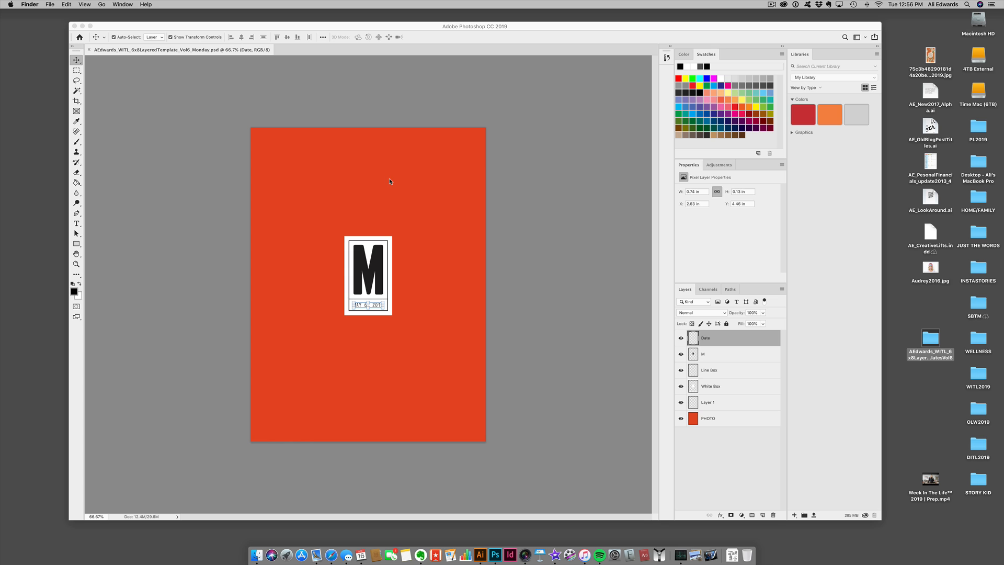
# Open the AEdwards_WITL_6x8LayeredTemplatesVol6 folder from the desktop in Finder, enlarge its window and widen the file name column.
pyautogui.click(533, 27)
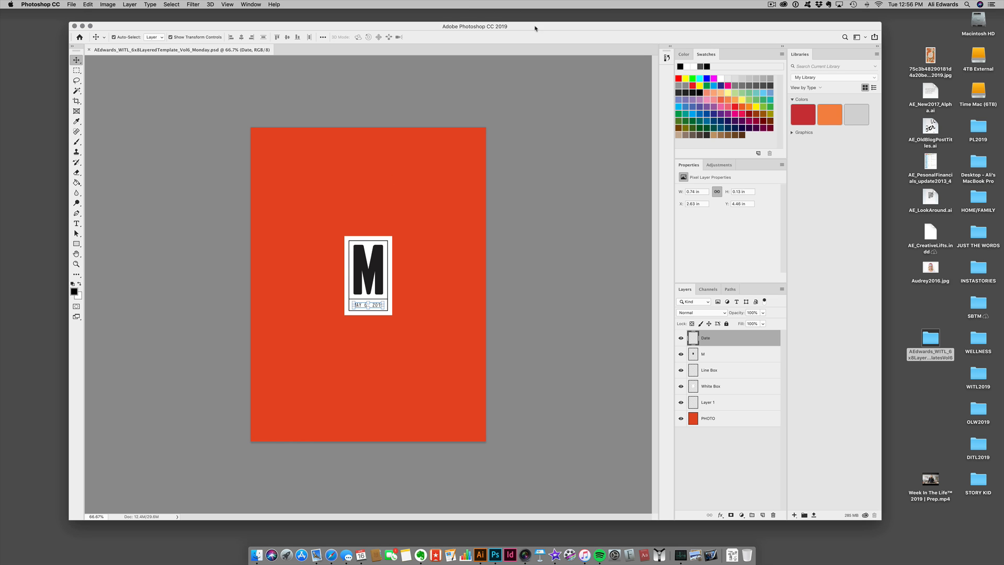
pyautogui.moveTo(546, 27); pyautogui.dragTo(558, 28)
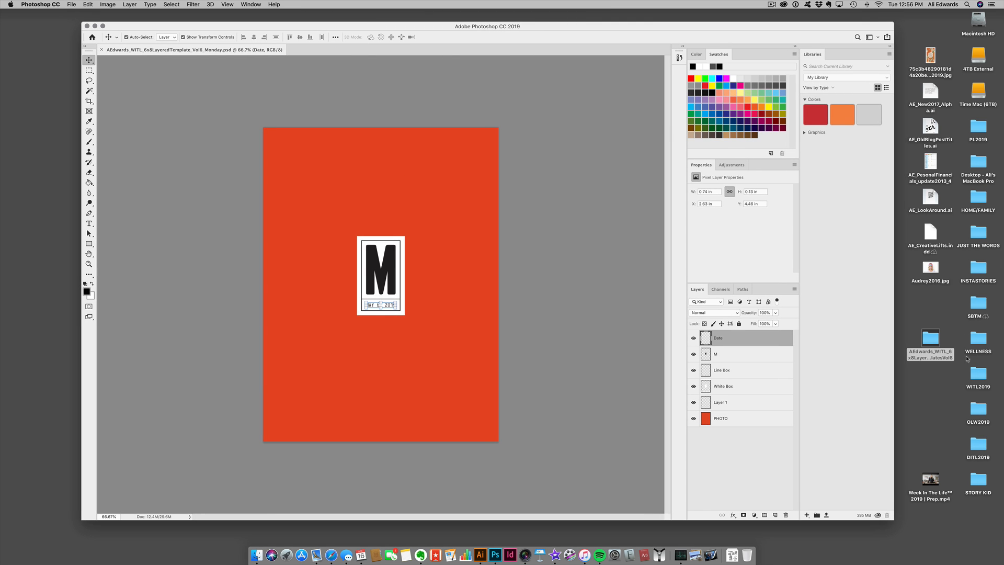
pyautogui.doubleClick(936, 343)
pyautogui.moveTo(663, 201); pyautogui.dragTo(272, 121)
pyautogui.moveTo(487, 264); pyautogui.dragTo(588, 372)
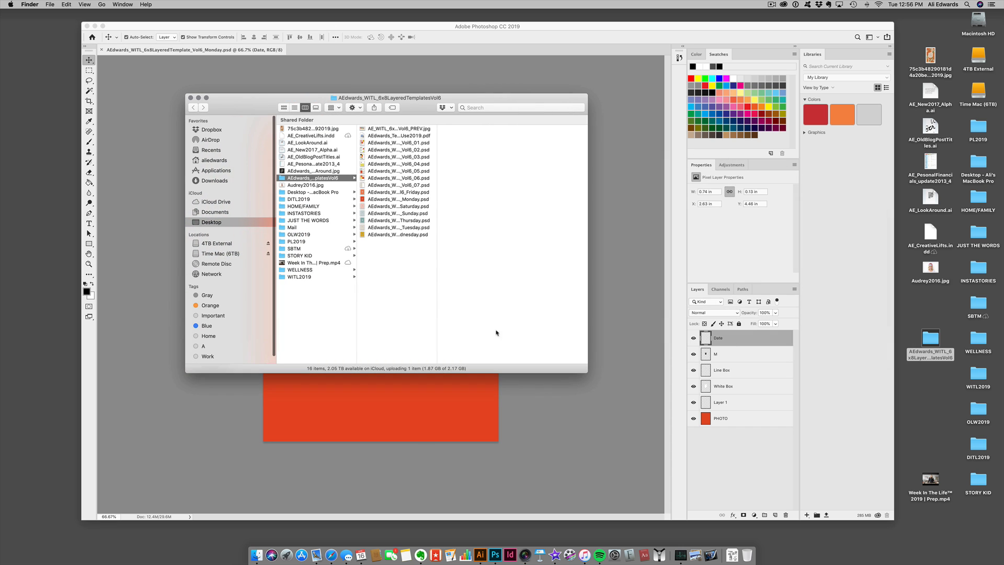
pyautogui.moveTo(439, 263); pyautogui.dragTo(476, 268)
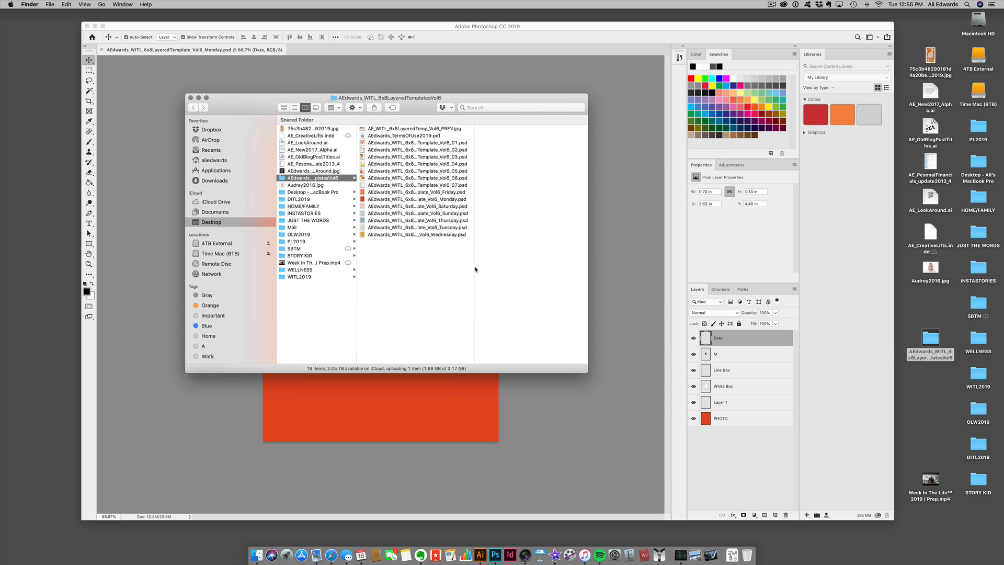
pyautogui.moveTo(502, 99); pyautogui.dragTo(480, 98)
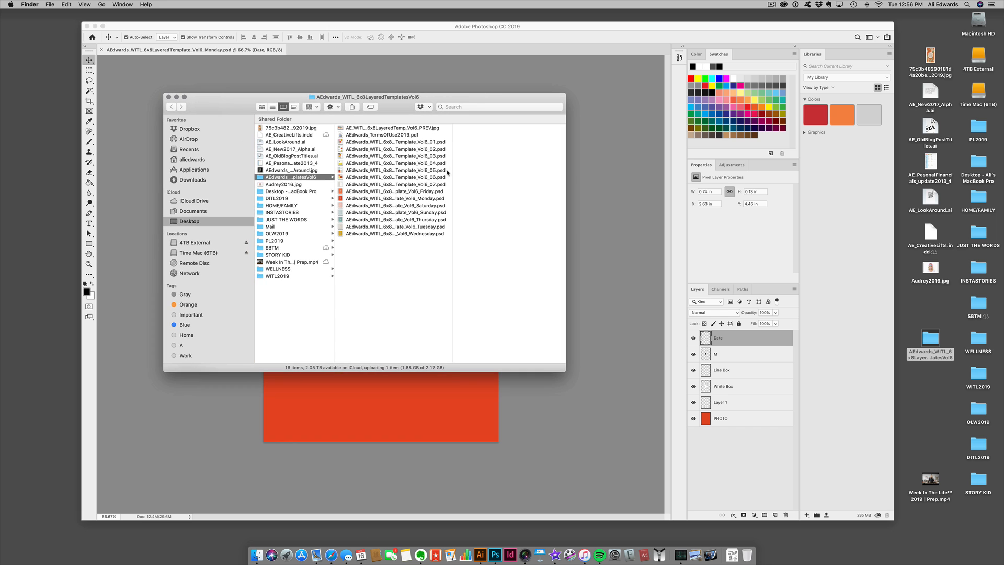
# Preview AE_WITL_6x8LayeredTemp_Vol6_PREV.jpg in a larger Finder window to see the whole template set.
pyautogui.moveTo(453, 172); pyautogui.dragTo(477, 176)
pyautogui.click(414, 129)
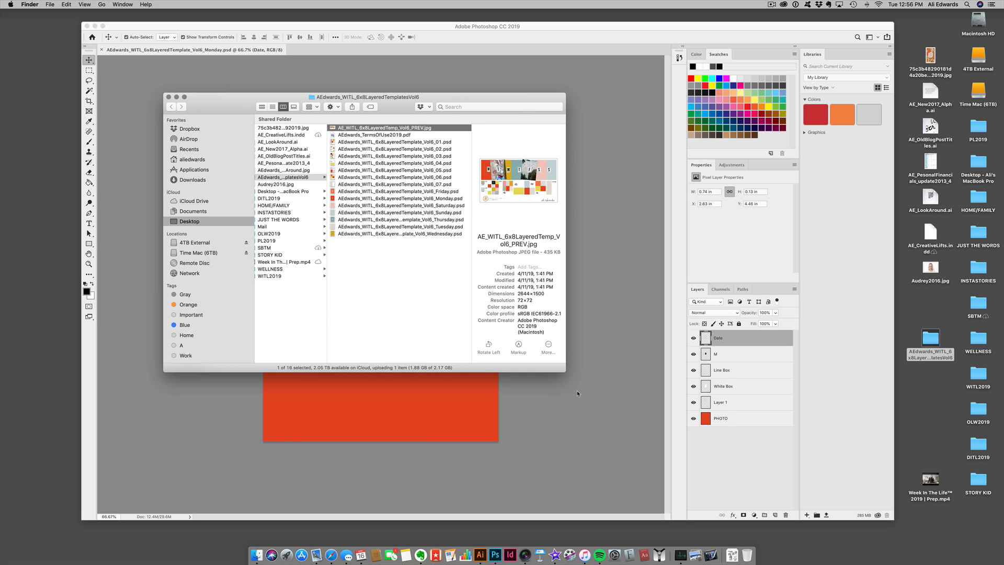
pyautogui.moveTo(570, 370); pyautogui.dragTo(829, 466)
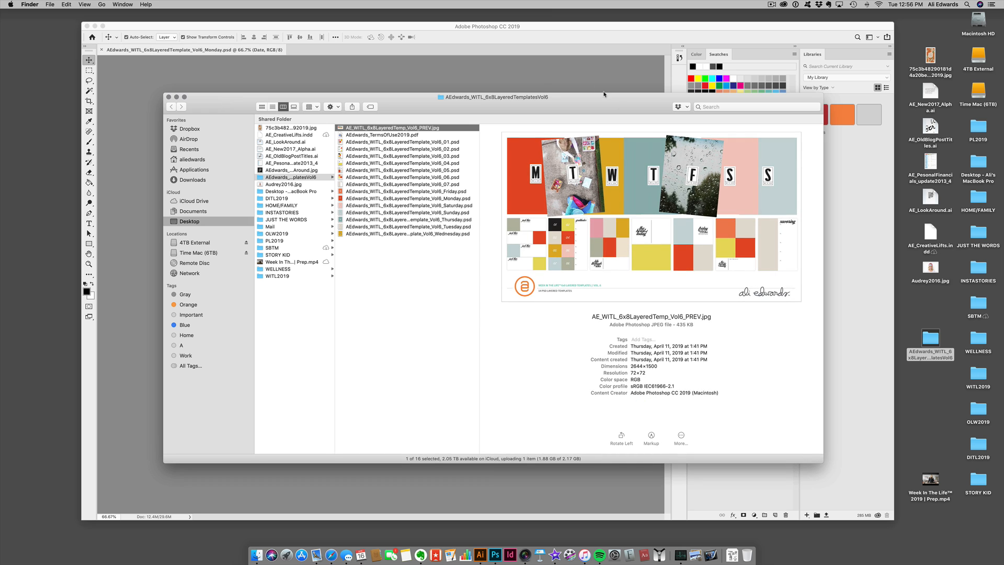
pyautogui.moveTo(618, 109); pyautogui.dragTo(585, 107)
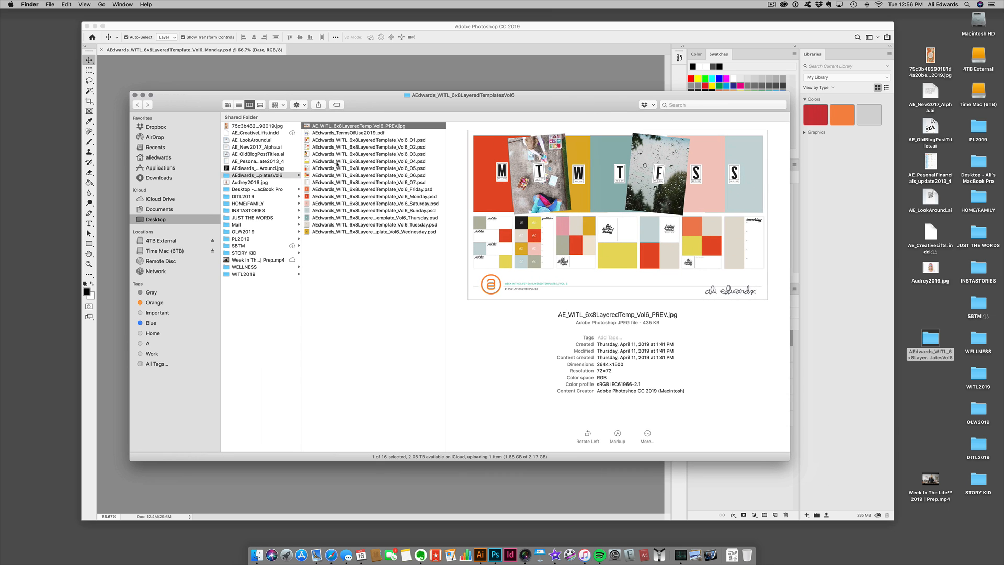
# Preview weekday template files in the folder, including Monday, Tuesday, Thursday, Sunday and Friday.
pyautogui.click(417, 196)
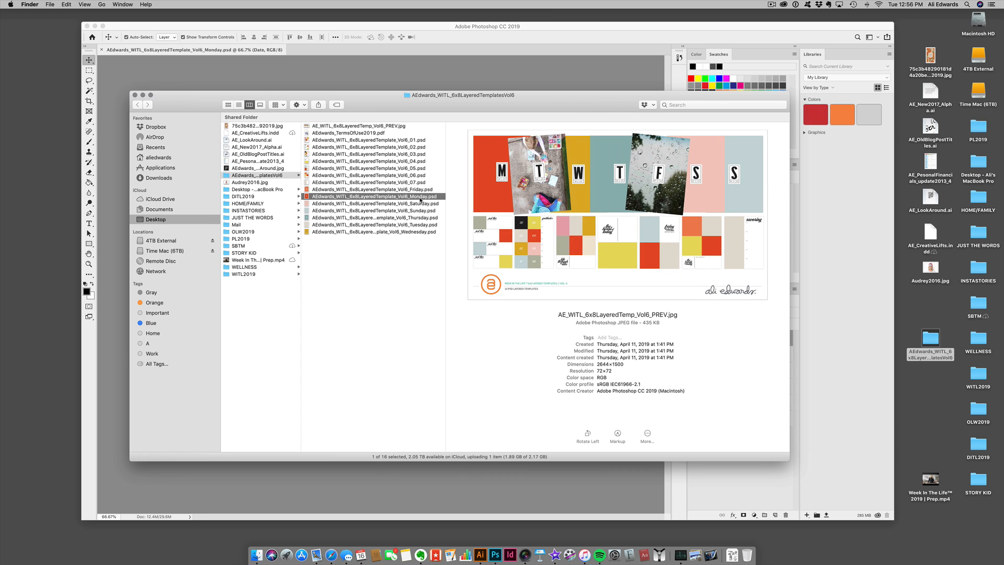
pyautogui.click(419, 224)
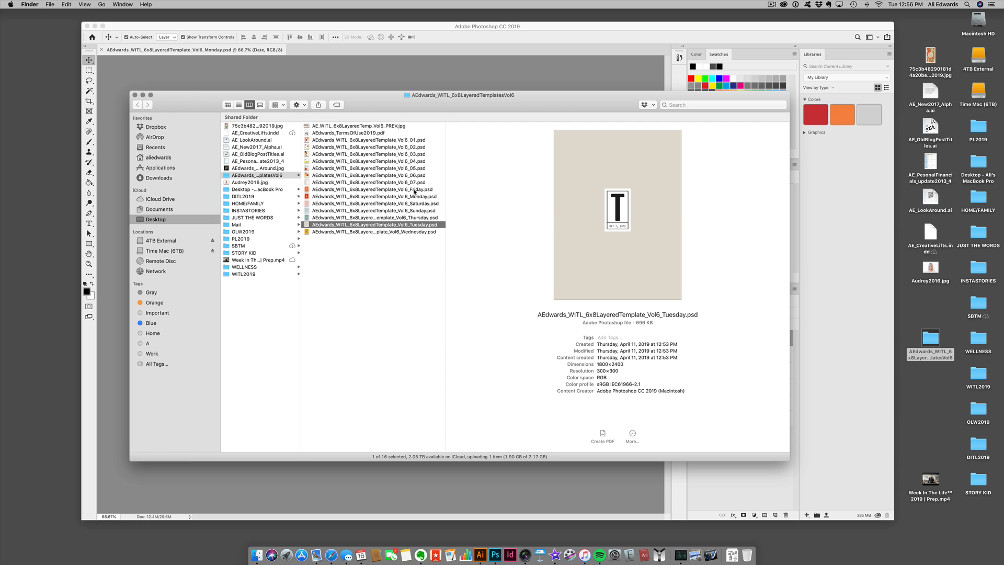
pyautogui.click(419, 217)
pyautogui.click(419, 211)
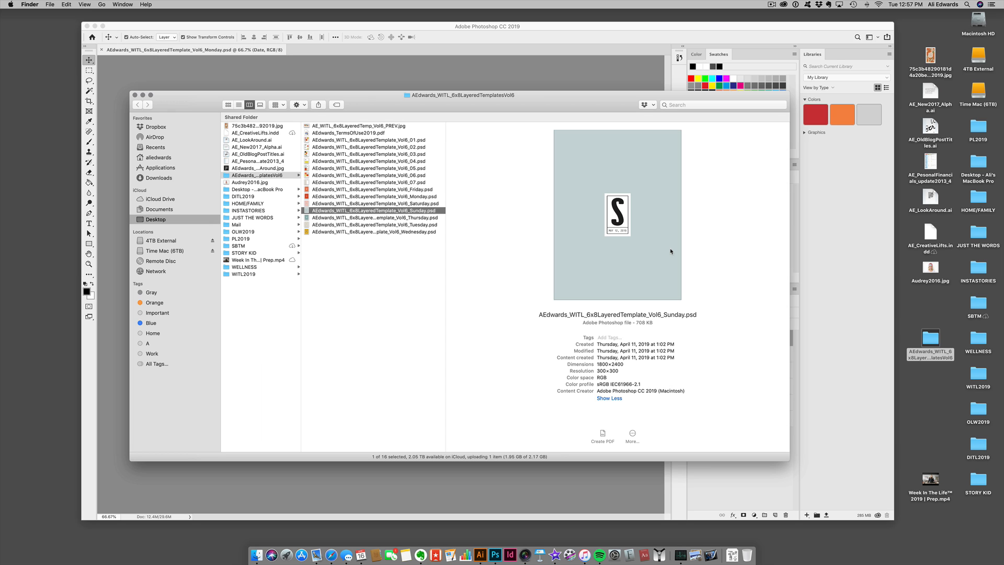
pyautogui.click(422, 197)
pyautogui.click(420, 190)
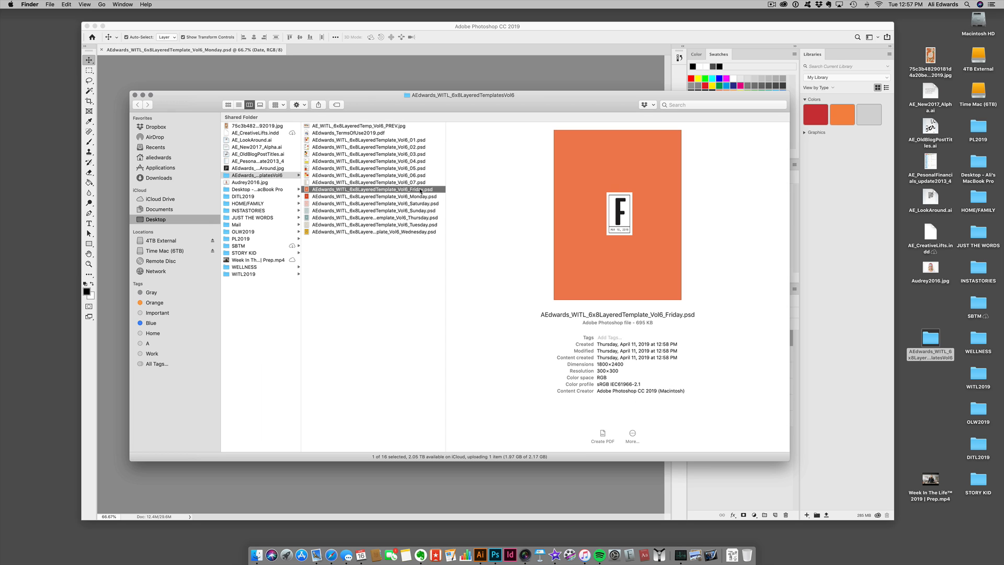
# Preview the numbered layered template files 01 through 07 one after another.
pyautogui.click(414, 140)
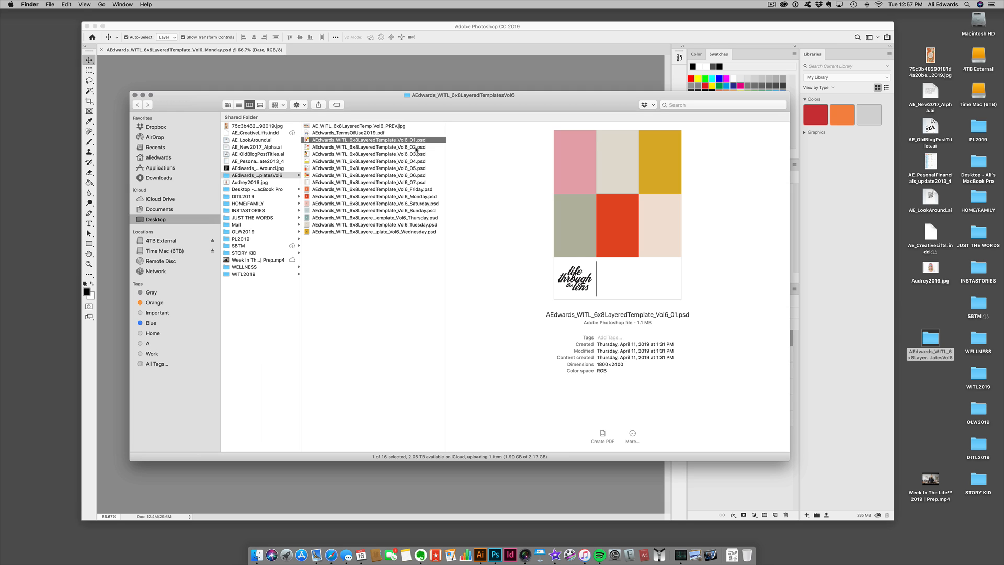
pyautogui.click(416, 147)
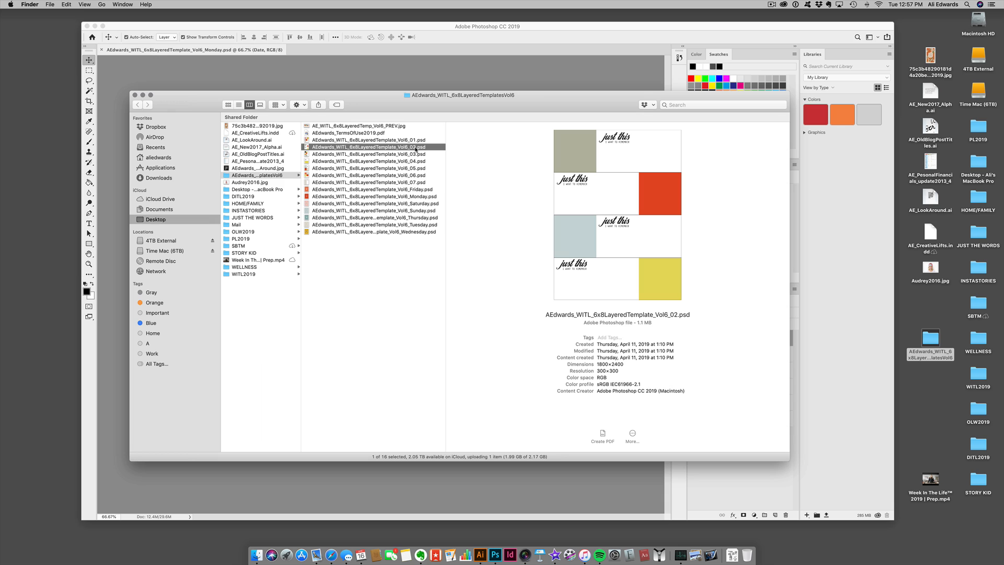
pyautogui.click(419, 141)
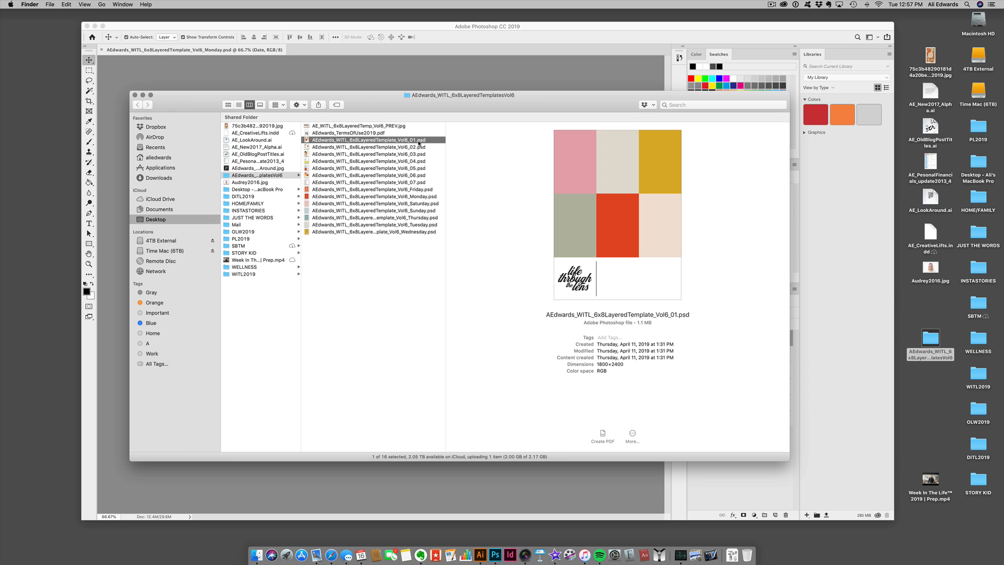
pyautogui.click(416, 148)
pyautogui.click(414, 155)
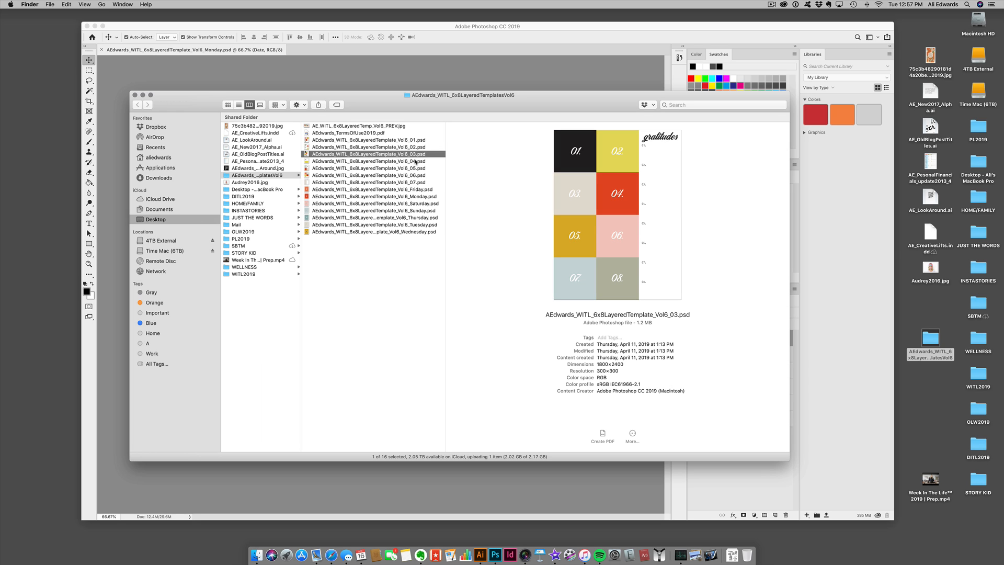
pyautogui.click(421, 164)
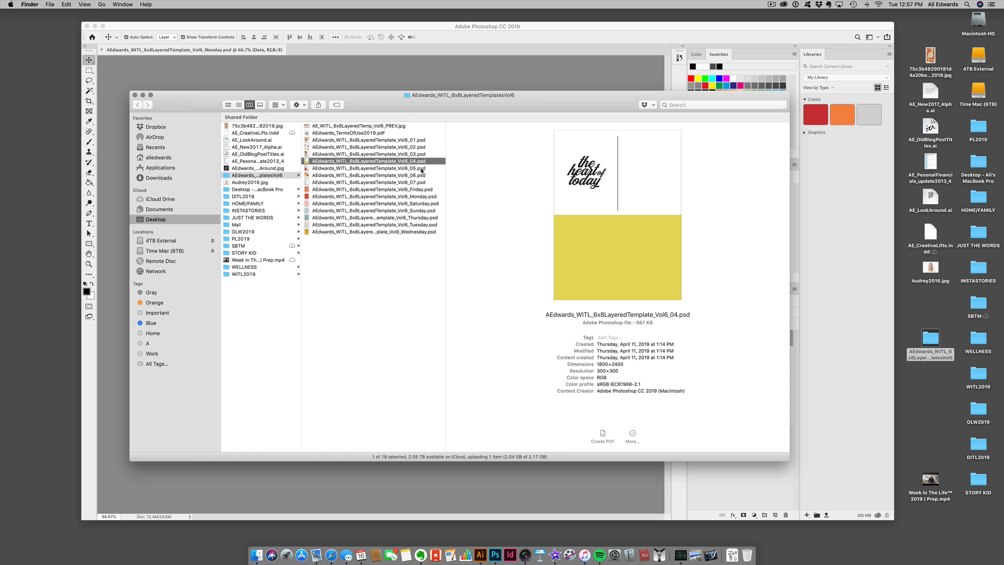
pyautogui.click(423, 170)
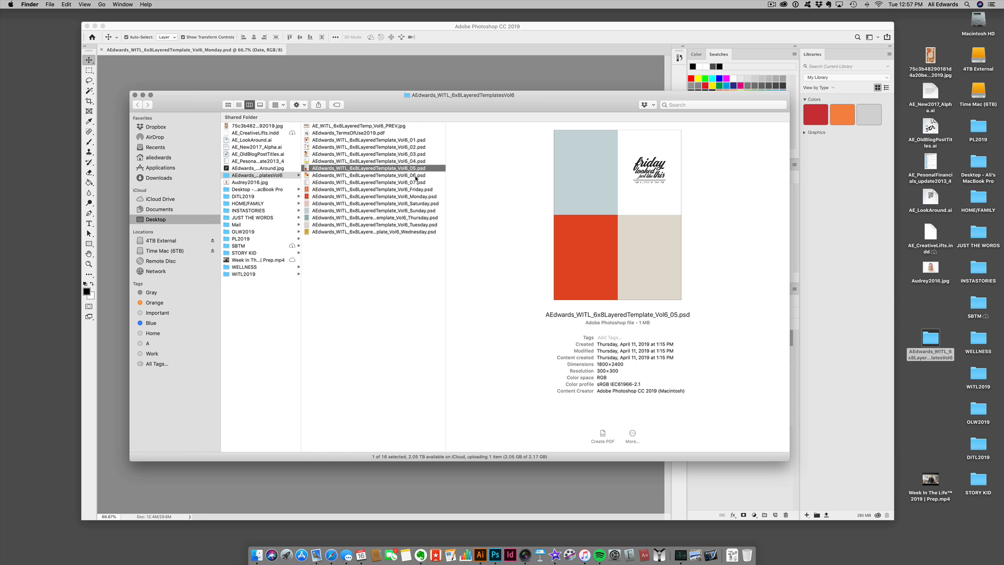
pyautogui.click(415, 175)
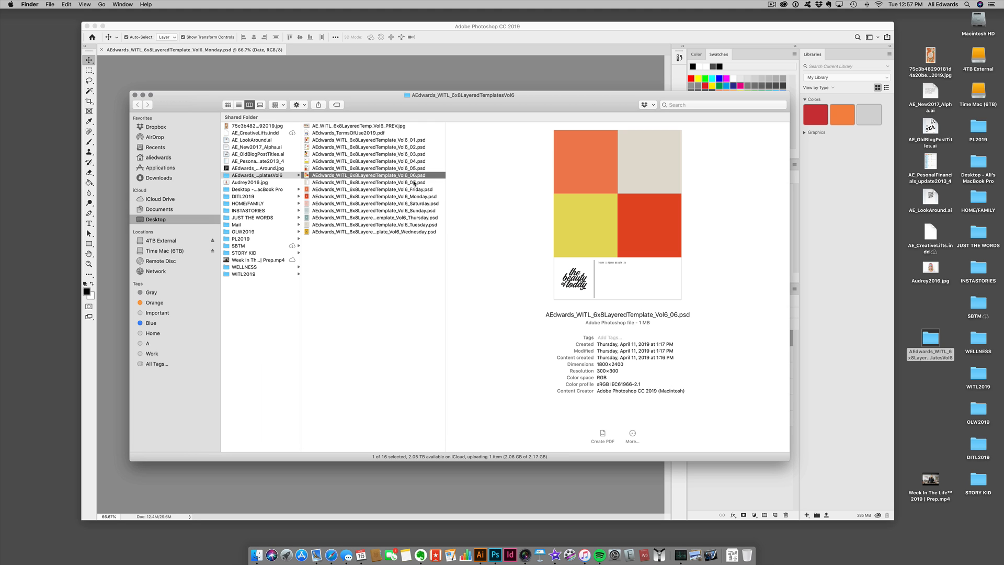
pyautogui.click(414, 183)
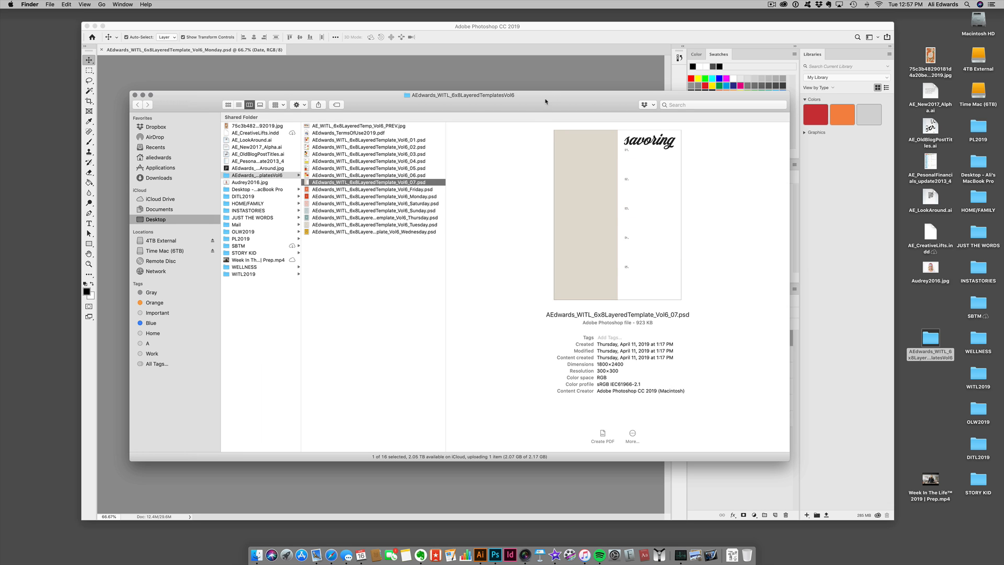
pyautogui.moveTo(546, 101); pyautogui.dragTo(568, 97)
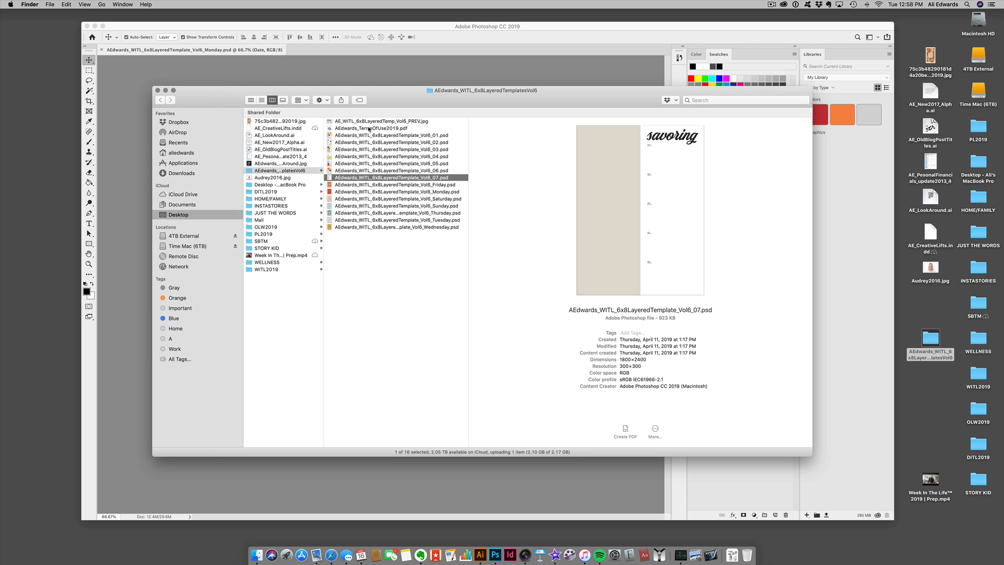
# Switch to Photoshop and examine the PHOTO layer and Layer 1 of the Monday template by hiding and reshowing each.
pyautogui.click(526, 26)
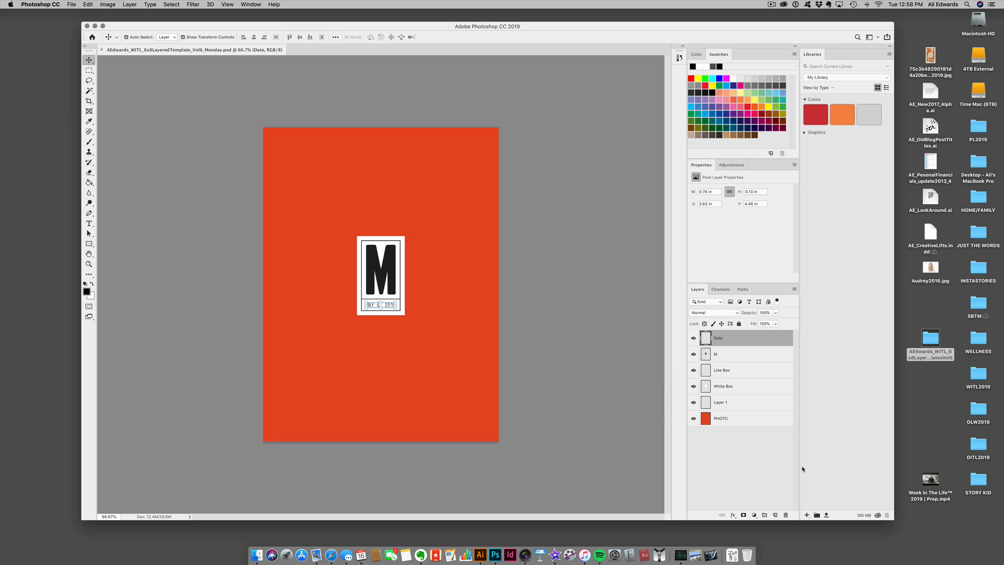
pyautogui.click(756, 421)
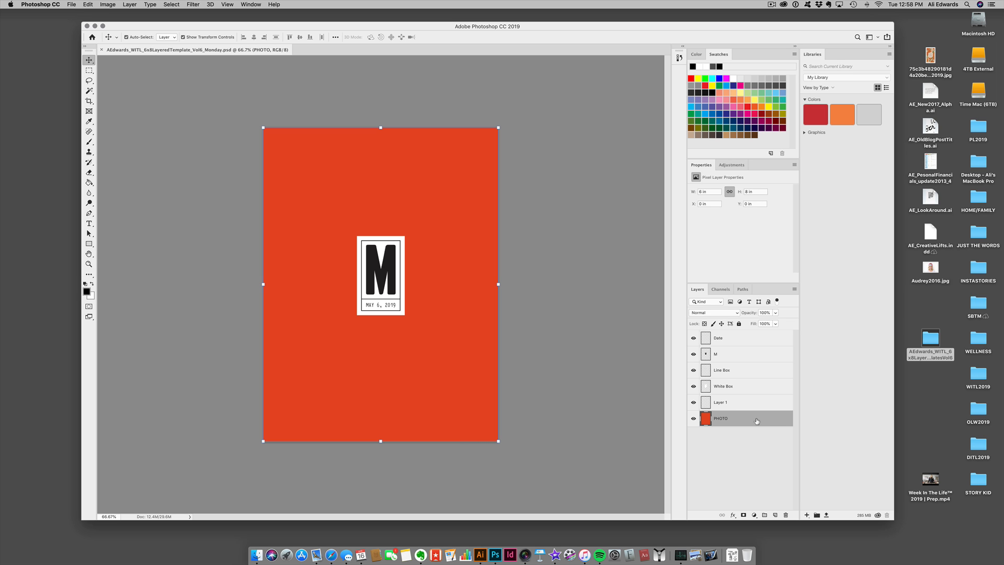
pyautogui.click(693, 418)
pyautogui.click(694, 418)
pyautogui.click(694, 402)
pyautogui.click(693, 404)
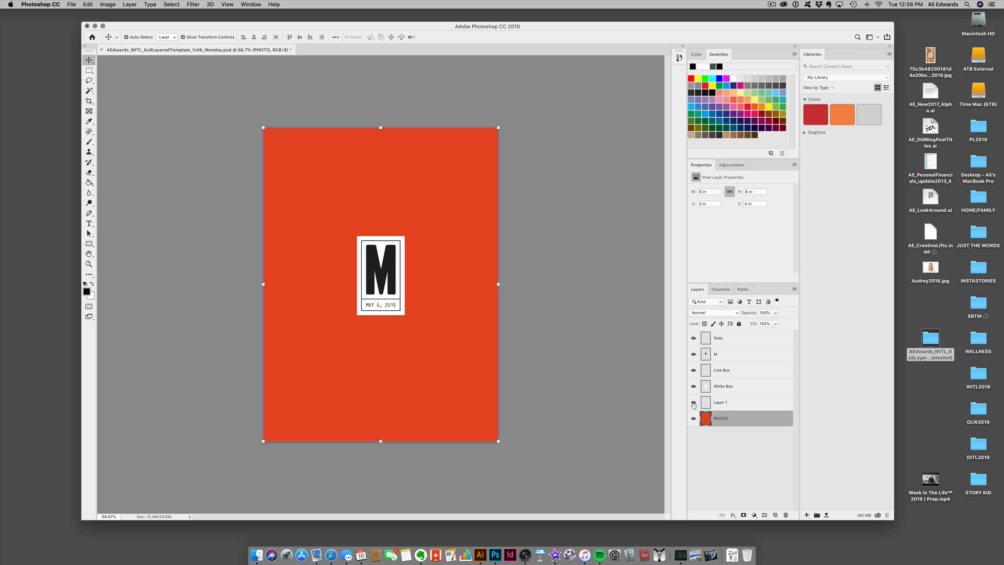
# Examine the White Box, Line Box and M layers by hiding and reshowing each in turn.
pyautogui.click(741, 390)
pyautogui.click(694, 386)
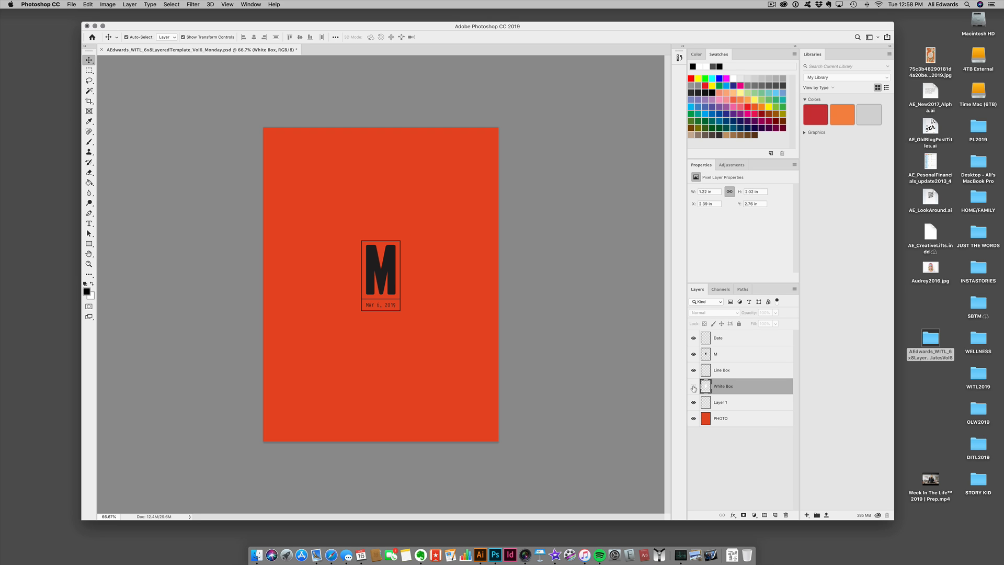
pyautogui.click(694, 386)
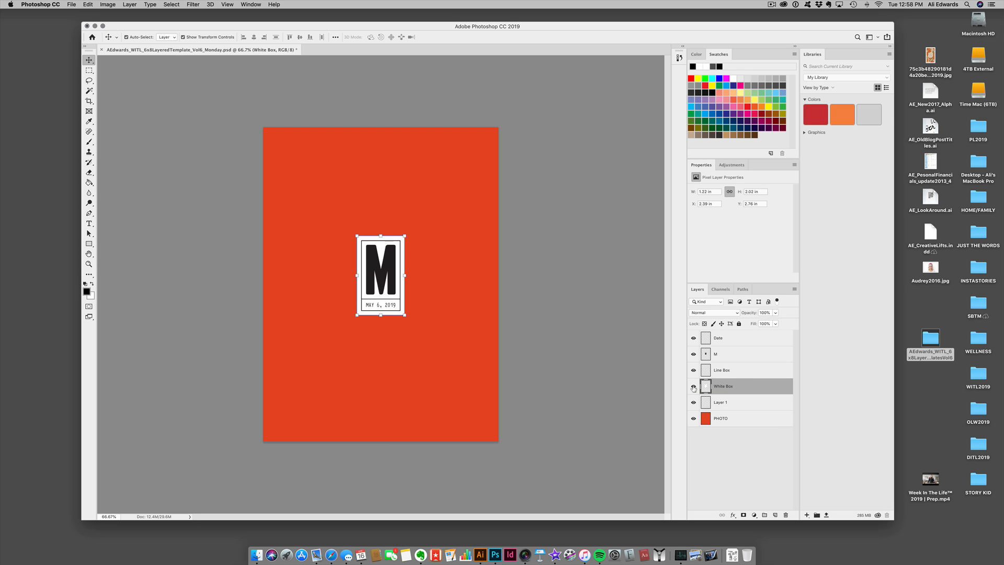
pyautogui.click(750, 370)
pyautogui.click(692, 370)
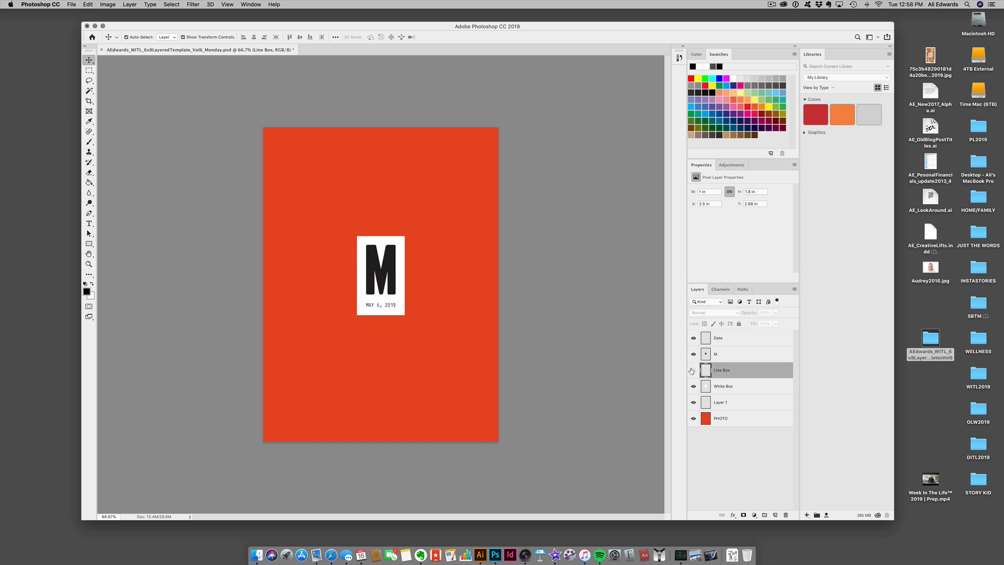
pyautogui.click(692, 370)
pyautogui.click(693, 354)
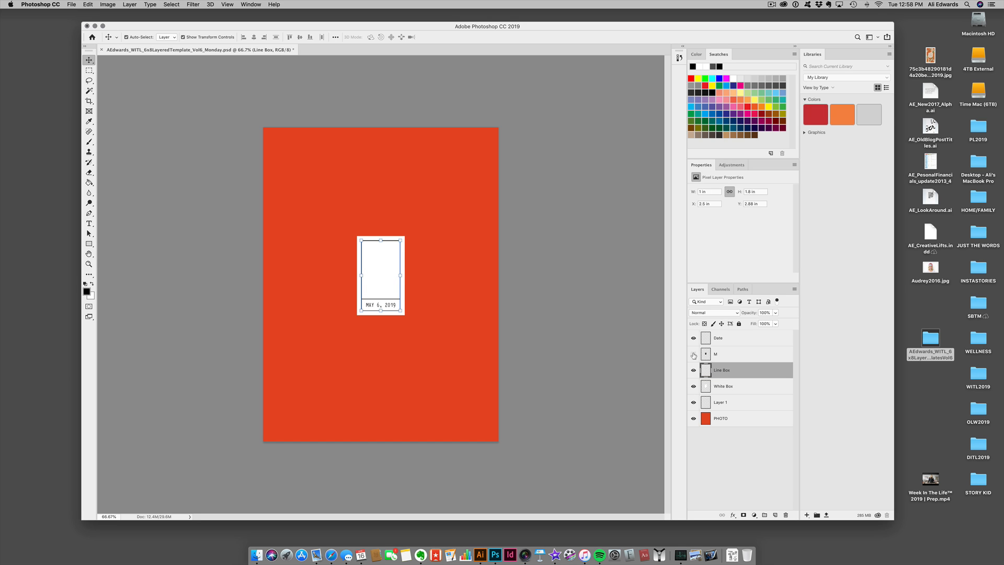
pyautogui.click(693, 354)
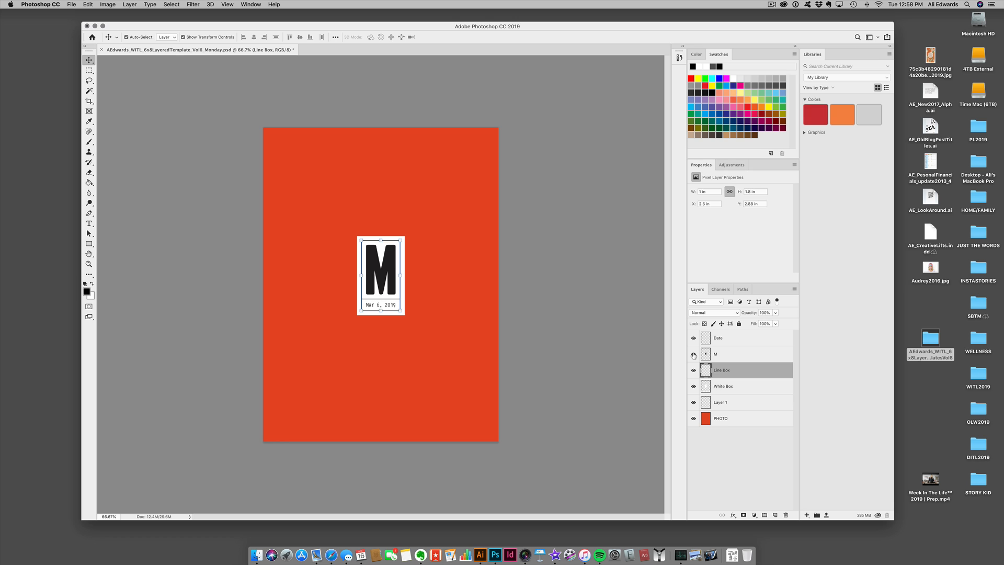
# Hide the Date layer so the date area under the M is empty.
pyautogui.click(759, 339)
pyautogui.click(693, 338)
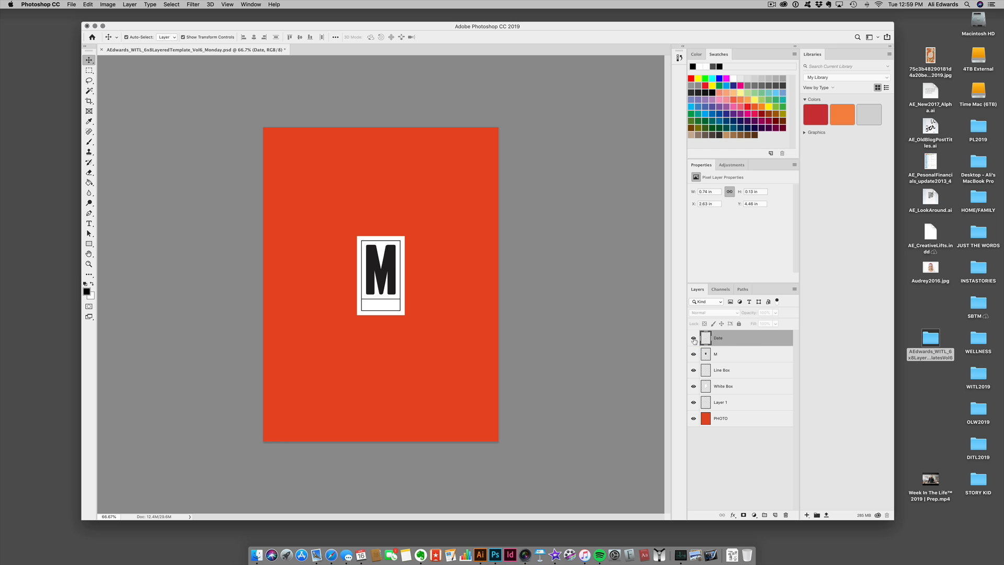
pyautogui.click(694, 339)
pyautogui.click(694, 339)
# Add a text box in the empty date area beneath the M reading "May 7th".
pyautogui.click(89, 223)
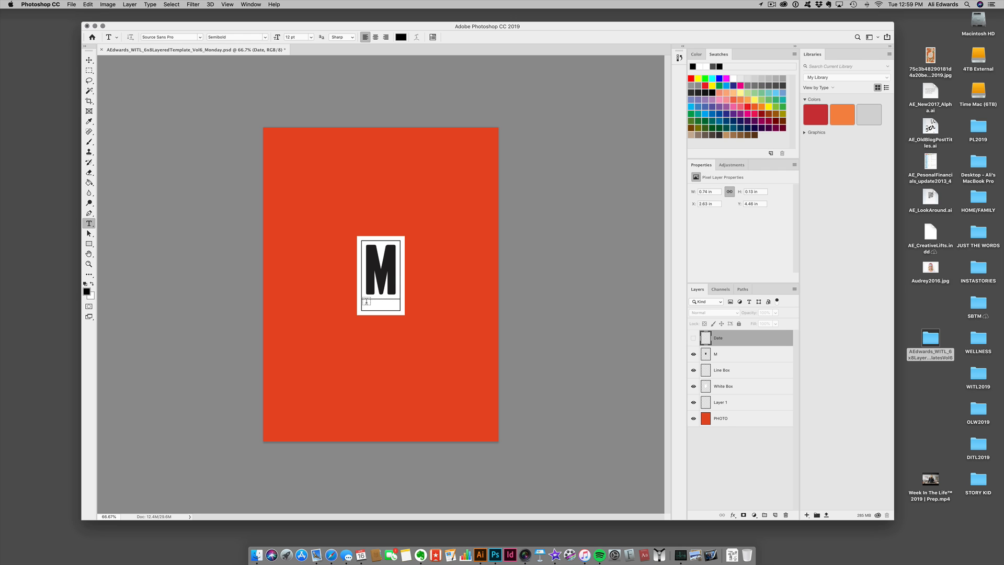
pyautogui.moveTo(367, 299); pyautogui.dragTo(426, 323)
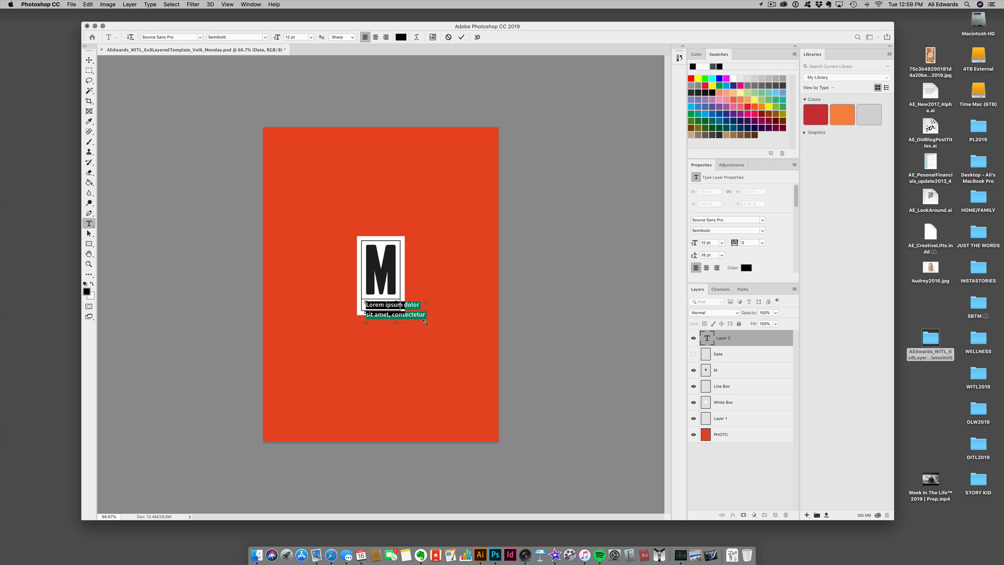
pyautogui.write('N')
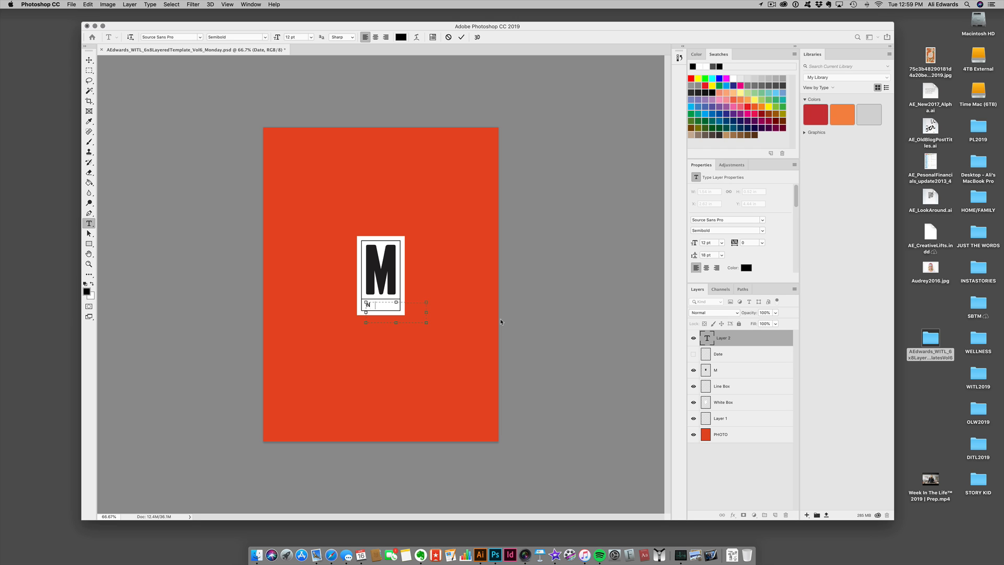
pyautogui.press('BackSpace')
pyautogui.write('May 7th')
# Set the "May 7th" text's font to Typewriter_Condensed Regular and retype its month in capitals.
pyautogui.moveTo(387, 307); pyautogui.dragTo(318, 266)
pyautogui.click(186, 36)
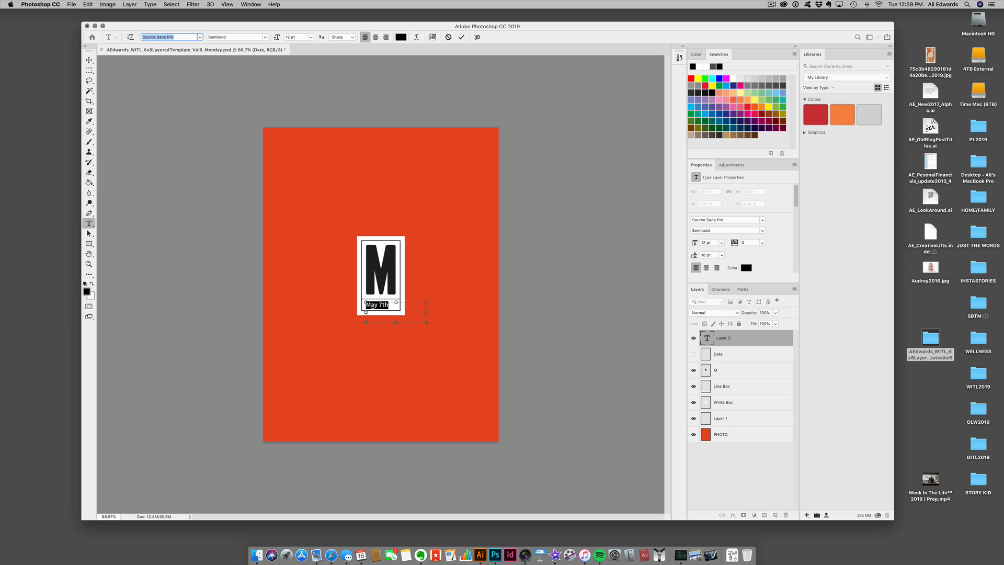
pyautogui.write('tpo')
pyautogui.click(156, 35)
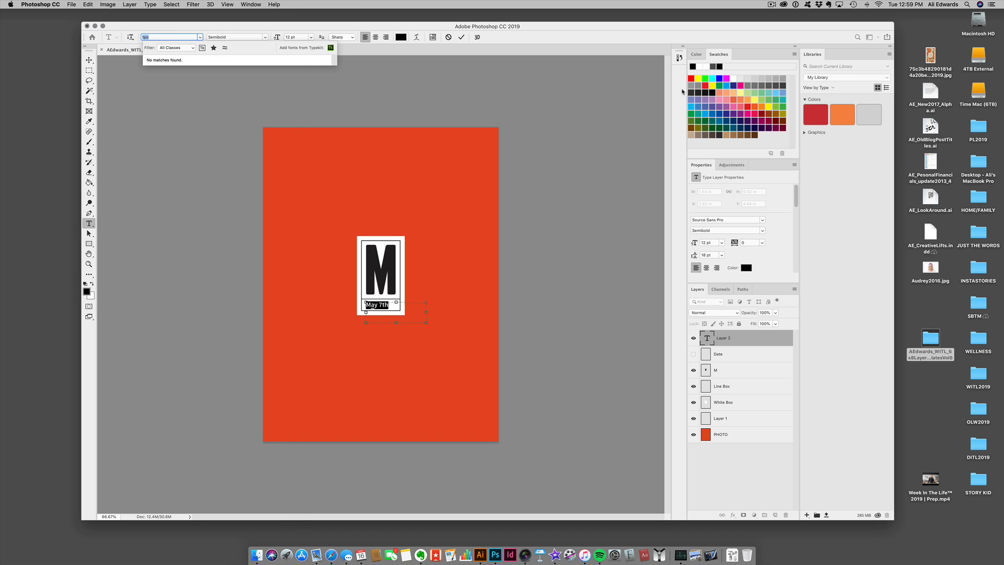
pyautogui.write('typw')
pyautogui.press('BackSpace')
pyautogui.press('BackSpace')
pyautogui.press('BackSpace')
pyautogui.press('BackSpace')
pyautogui.press('BackSpace')
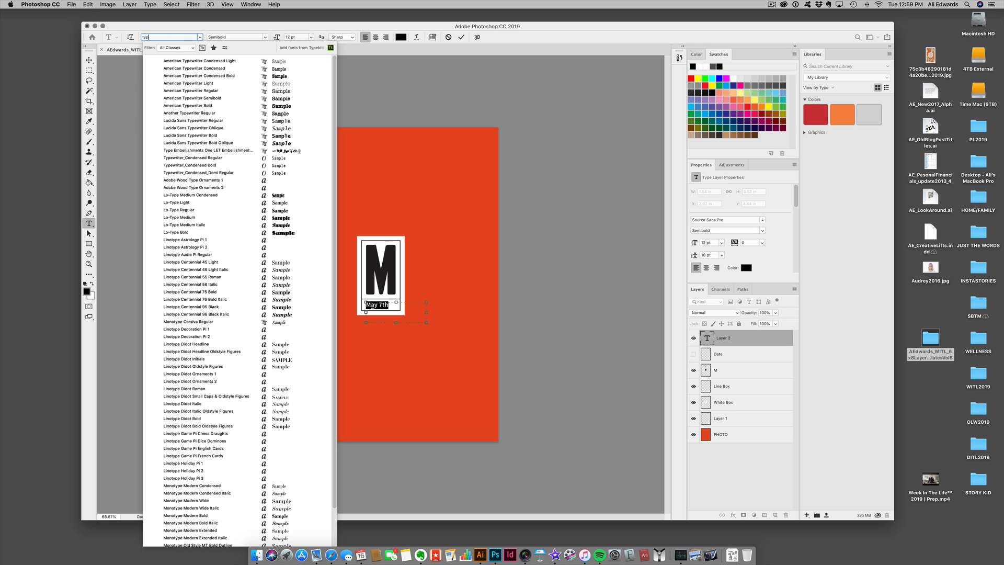
pyautogui.write('pewri')
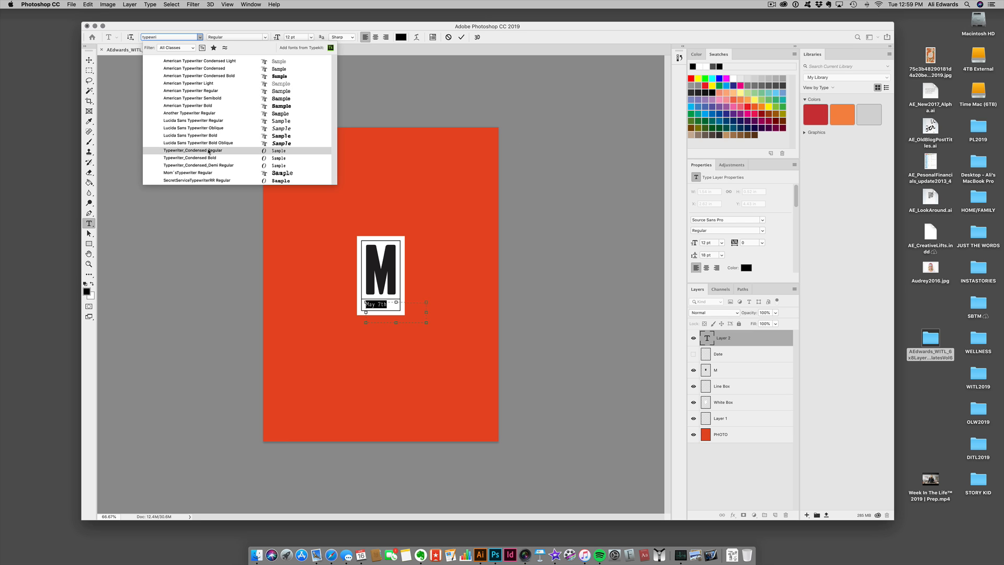
pyautogui.click(209, 151)
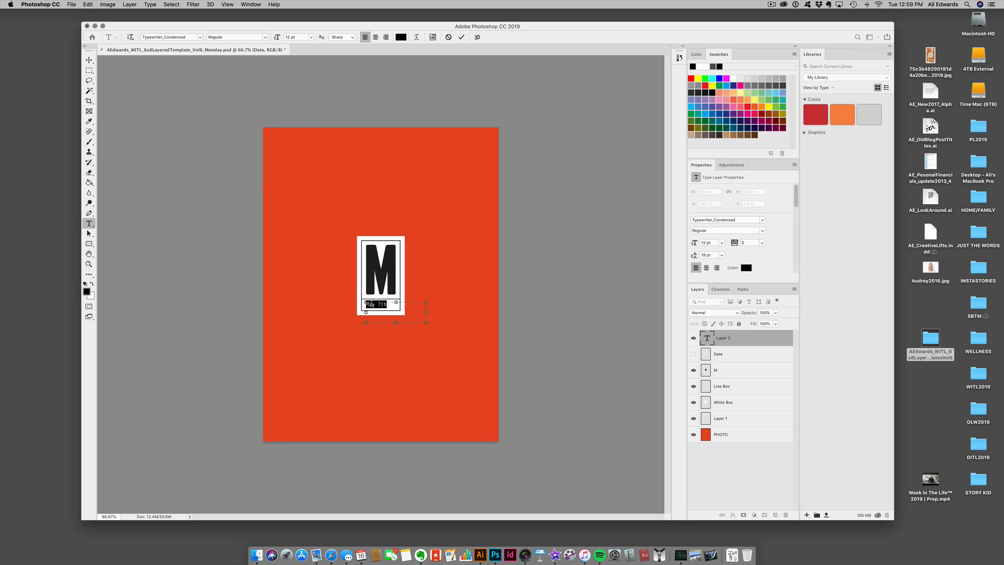
pyautogui.write('MAY')
pyautogui.write('th')
# Delete the custom date text layer and make the original Date layer visible again.
pyautogui.click(89, 60)
pyautogui.press('BackSpace')
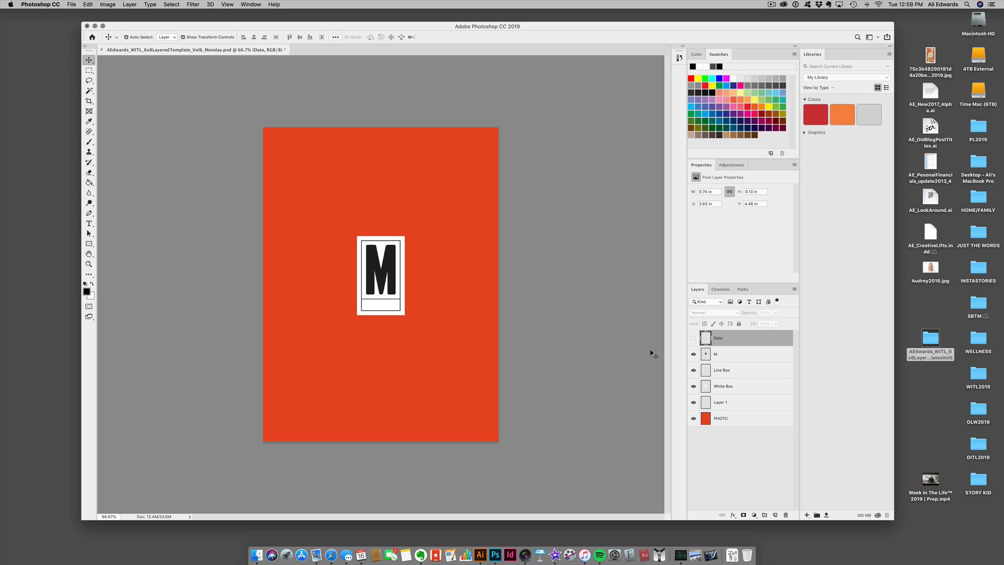
pyautogui.click(693, 338)
# Select the PHOTO layer, switch to Aperture and open the 04 APR 2019 project within the 2019 folder.
pyautogui.click(752, 418)
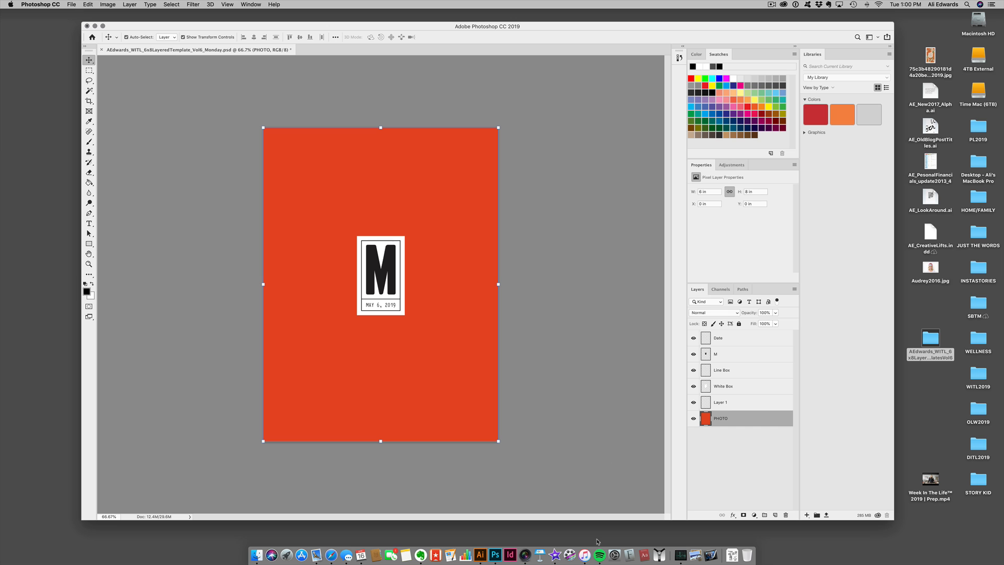
pyautogui.click(525, 555)
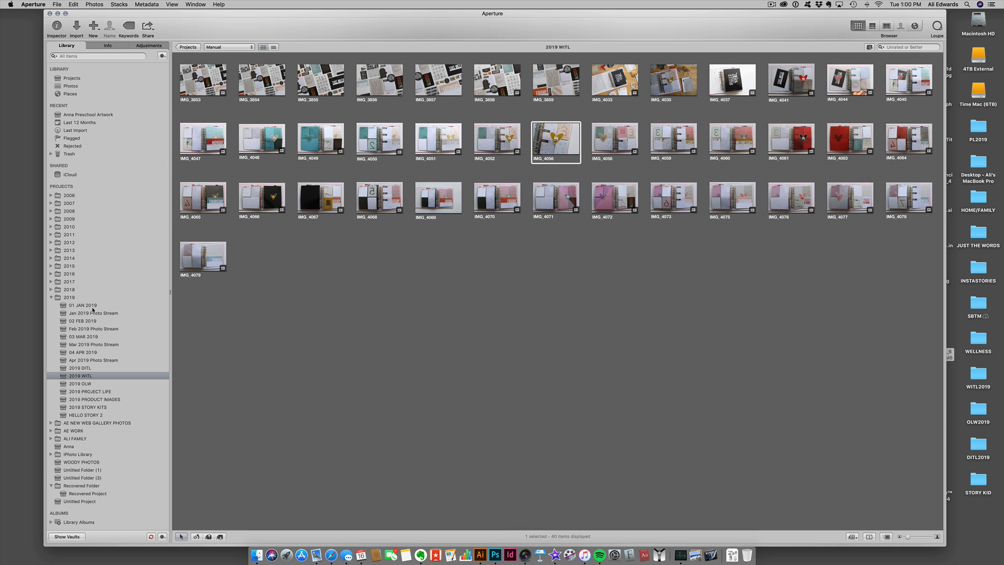
pyautogui.click(50, 289)
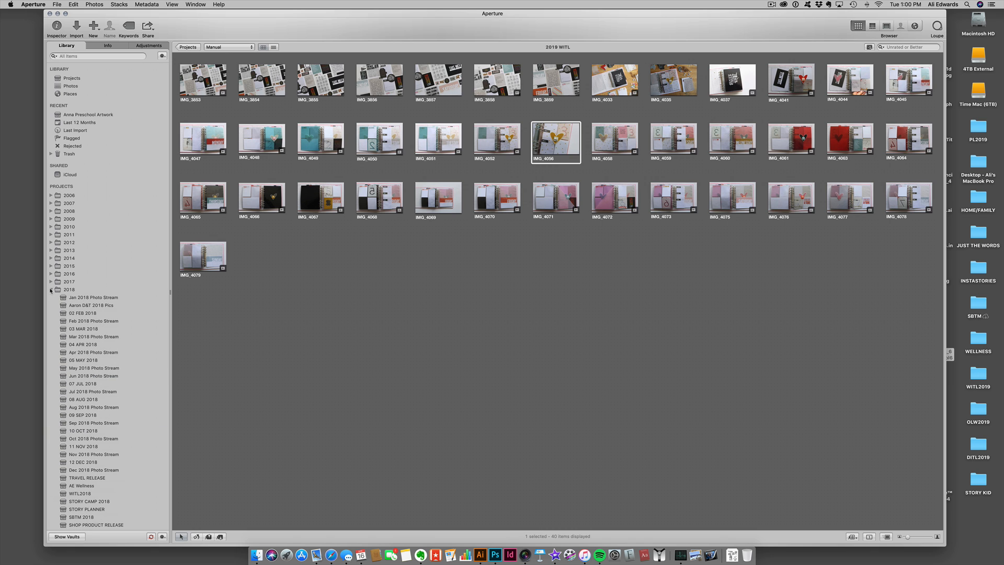
pyautogui.click(52, 289)
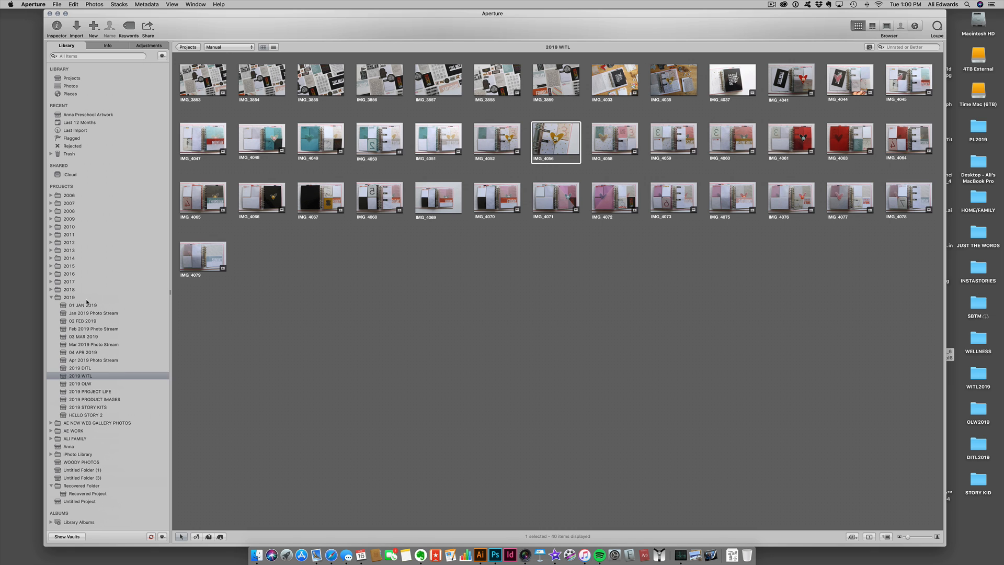
pyautogui.click(80, 360)
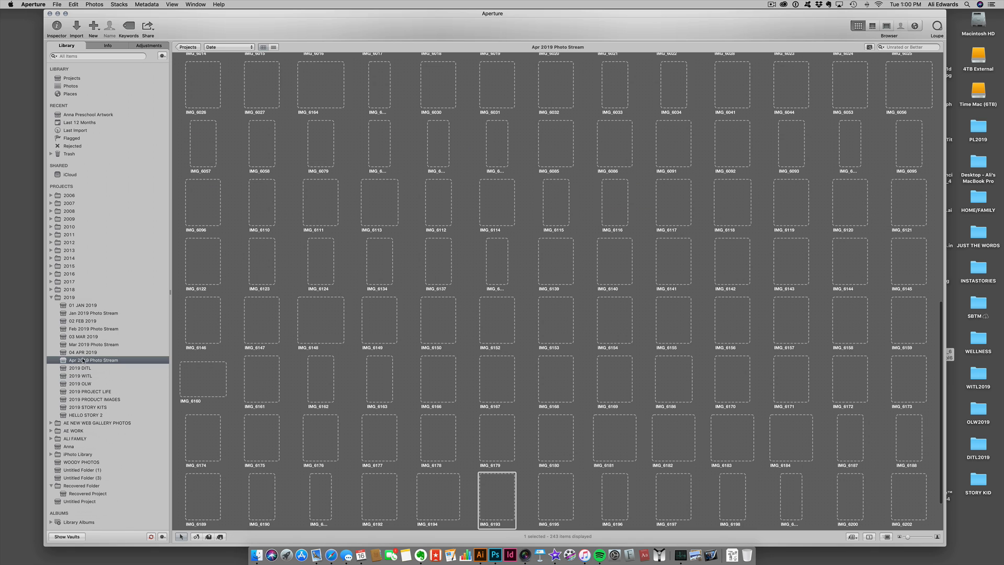
pyautogui.click(83, 353)
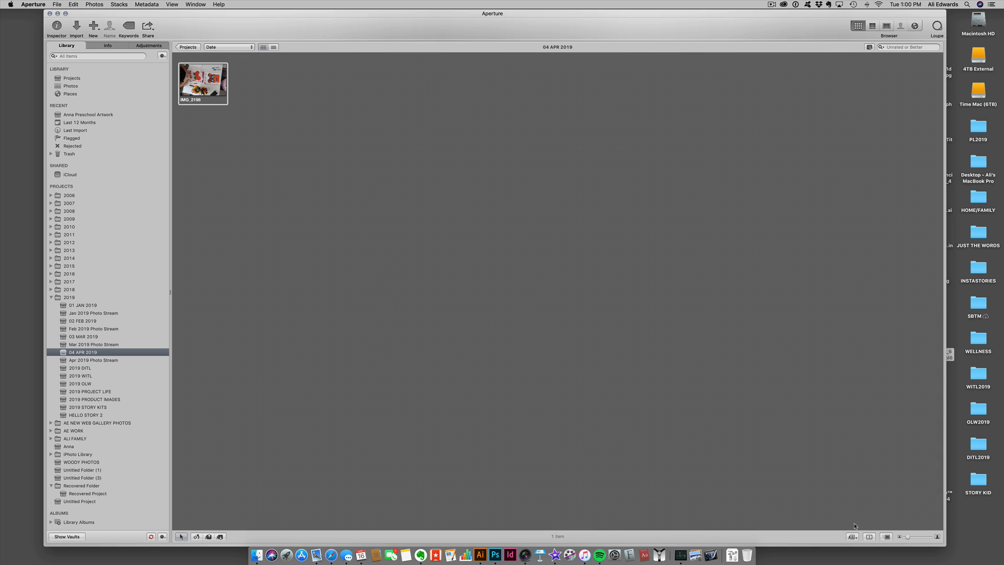
# Shrink the Aperture window beside the template, place photo IMG_2198 in the template above the PHOTO layer, and return to Photoshop.
pyautogui.moveTo(936, 542); pyautogui.dragTo(524, 261)
pyautogui.moveTo(385, 15); pyautogui.dragTo(868, 83)
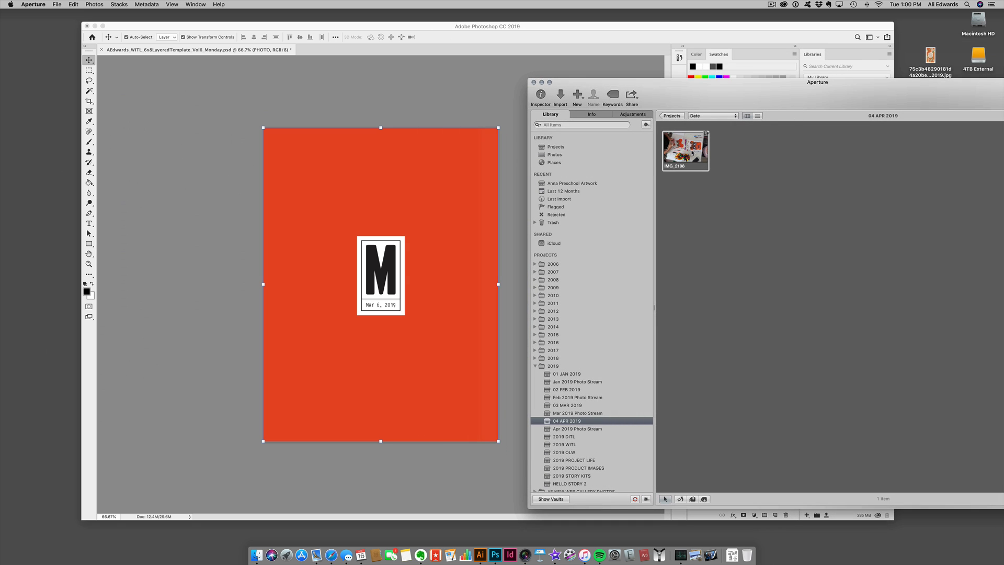
pyautogui.moveTo(729, 89); pyautogui.dragTo(709, 83)
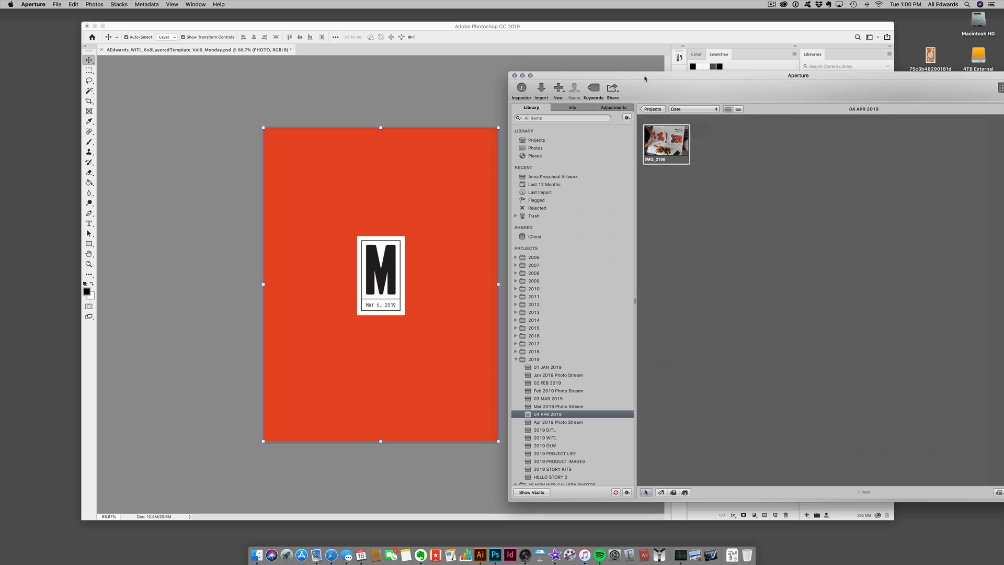
pyautogui.moveTo(665, 144); pyautogui.dragTo(346, 168)
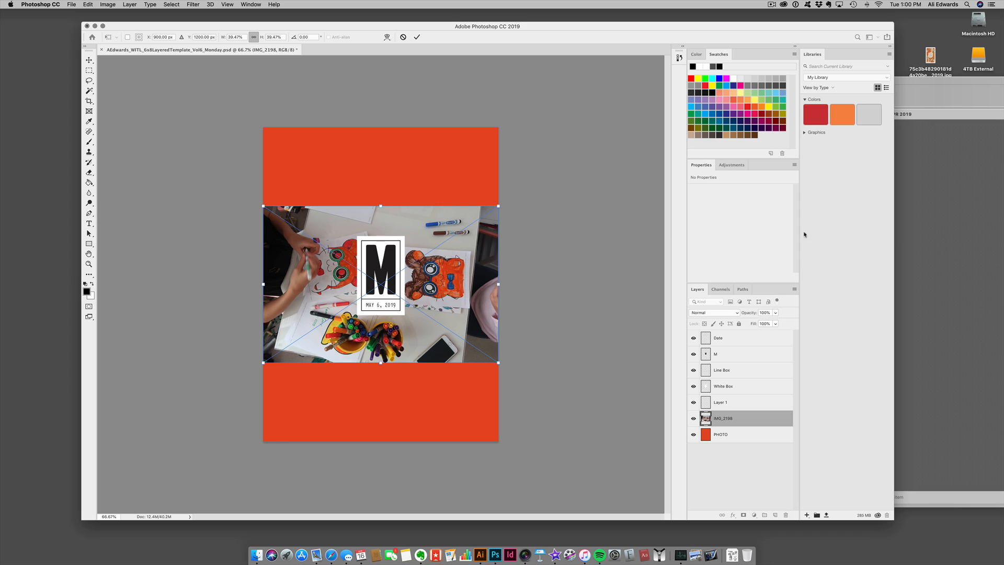
pyautogui.click(920, 80)
pyautogui.moveTo(920, 80); pyautogui.dragTo(567, 56)
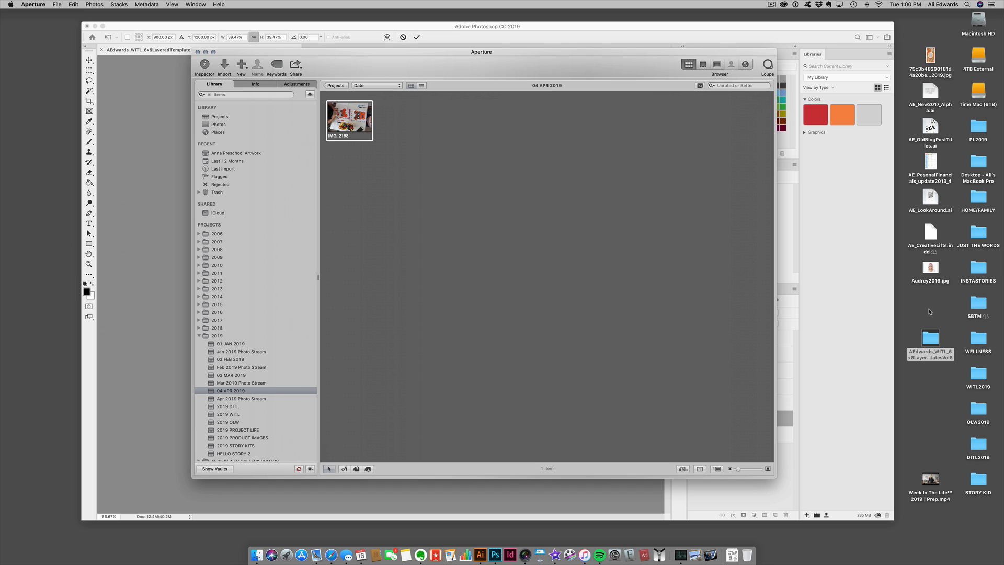
pyautogui.click(403, 28)
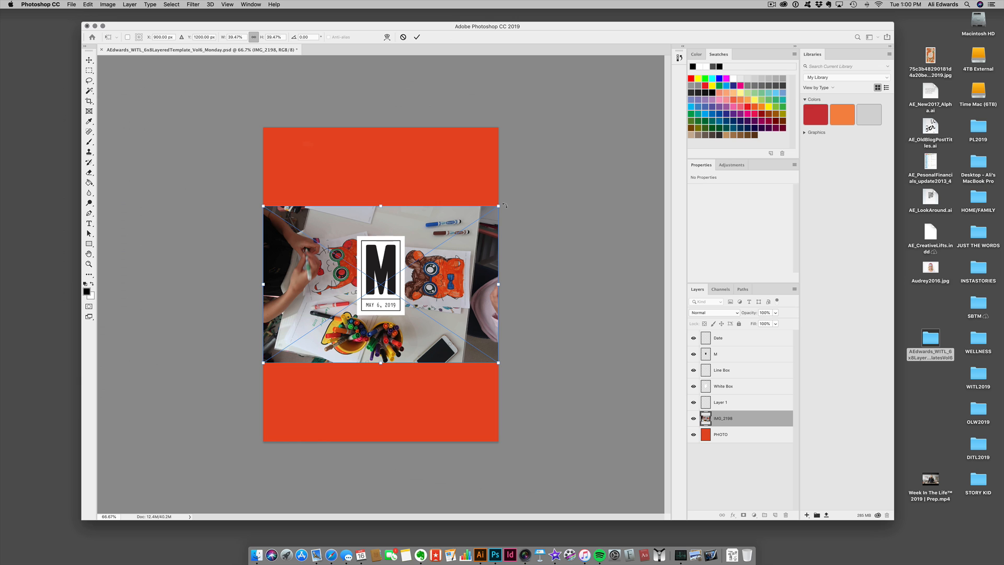
# Rotate the placed photo 90° clockwise, enlarge it to about 60% so it covers the whole page, and commit the transform.
pyautogui.moveTo(504, 205); pyautogui.dragTo(474, 448)
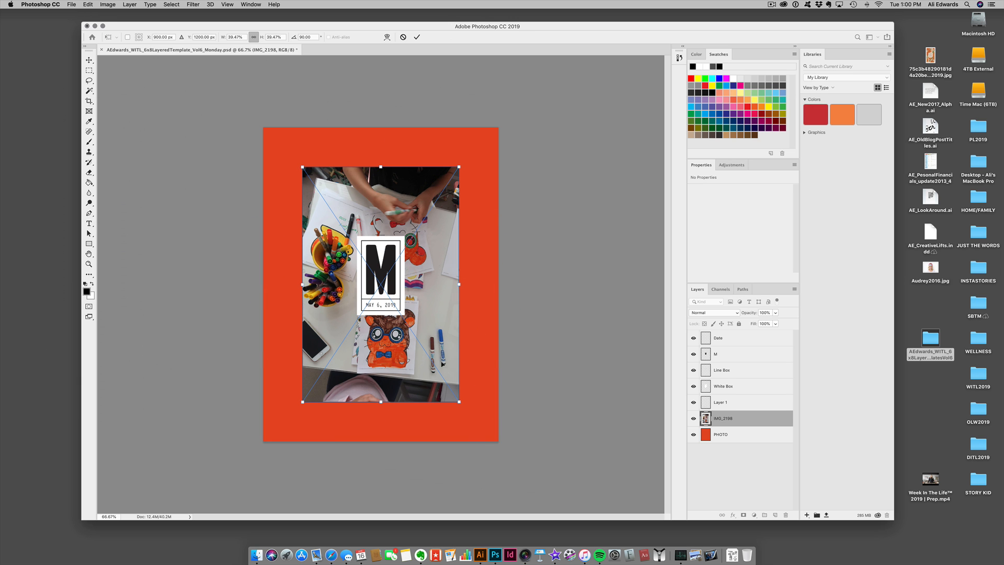
pyautogui.moveTo(442, 363); pyautogui.dragTo(403, 324)
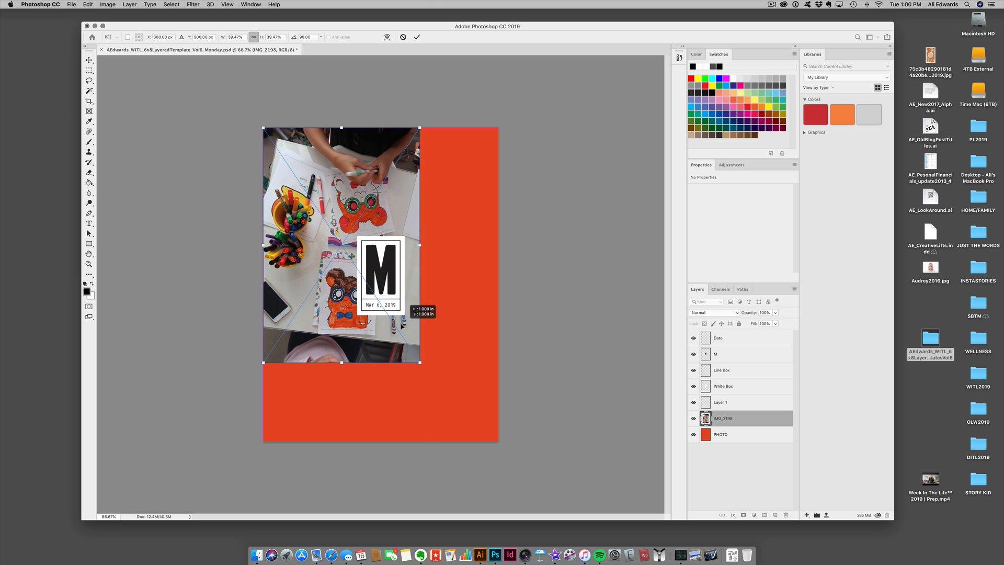
pyautogui.moveTo(420, 363); pyautogui.dragTo(529, 467)
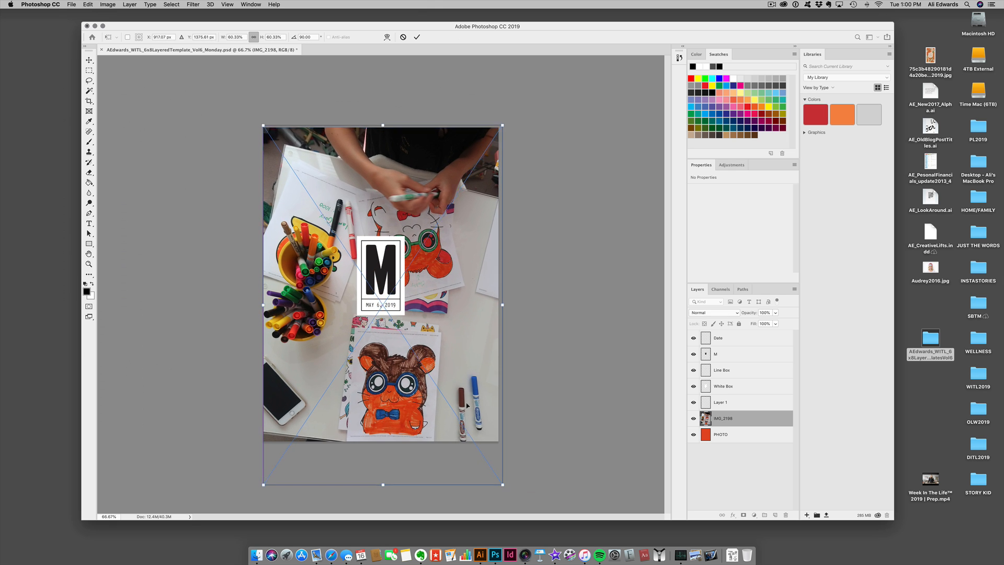
pyautogui.moveTo(467, 415); pyautogui.dragTo(462, 386)
pyautogui.press('Return')
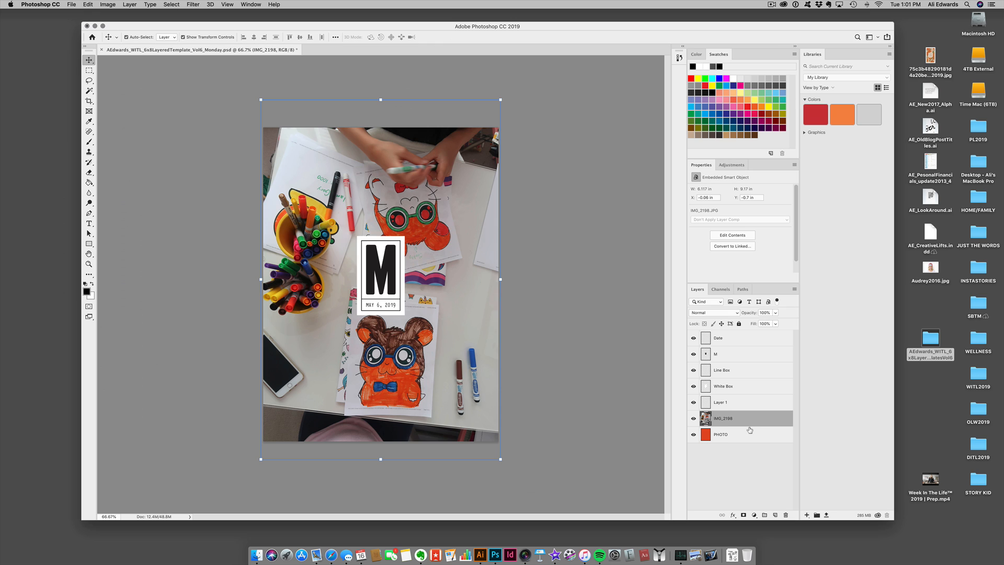
# Apply a Brightness/Contrast adjustment to the IMG_2198 layer with brightness 41 and contrast 11.
pyautogui.click(750, 434)
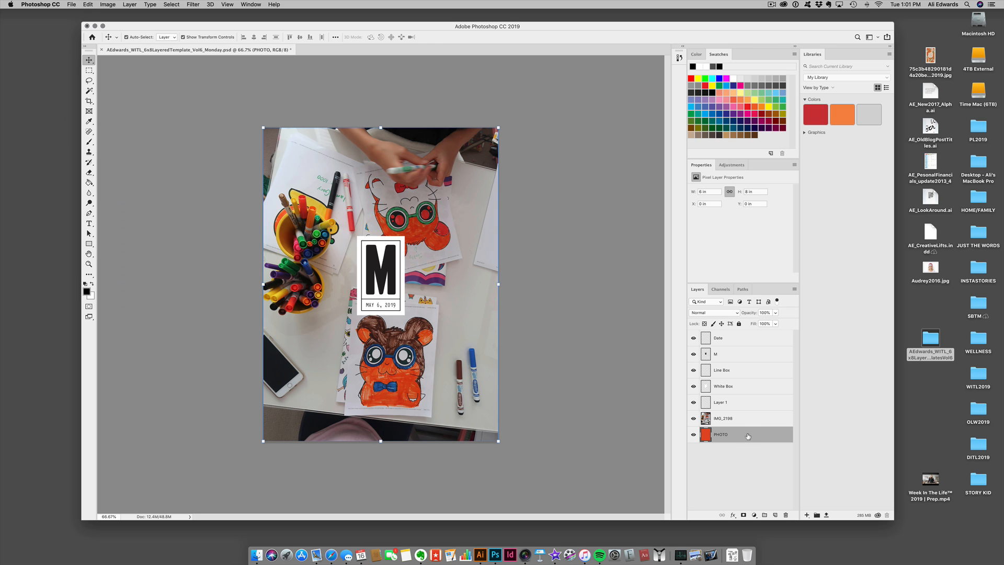
pyautogui.click(743, 422)
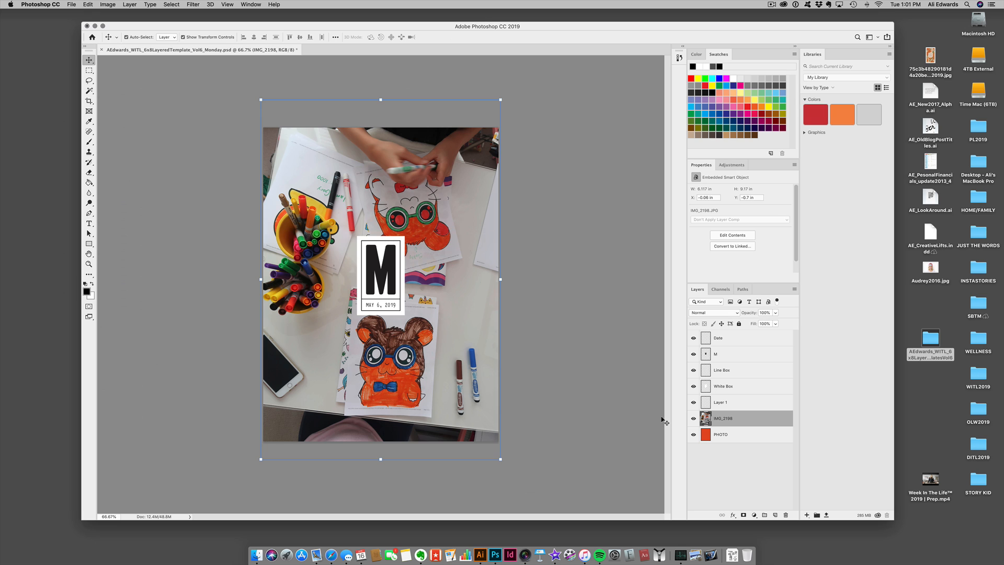
pyautogui.click(129, 4)
pyautogui.moveTo(107, 5)
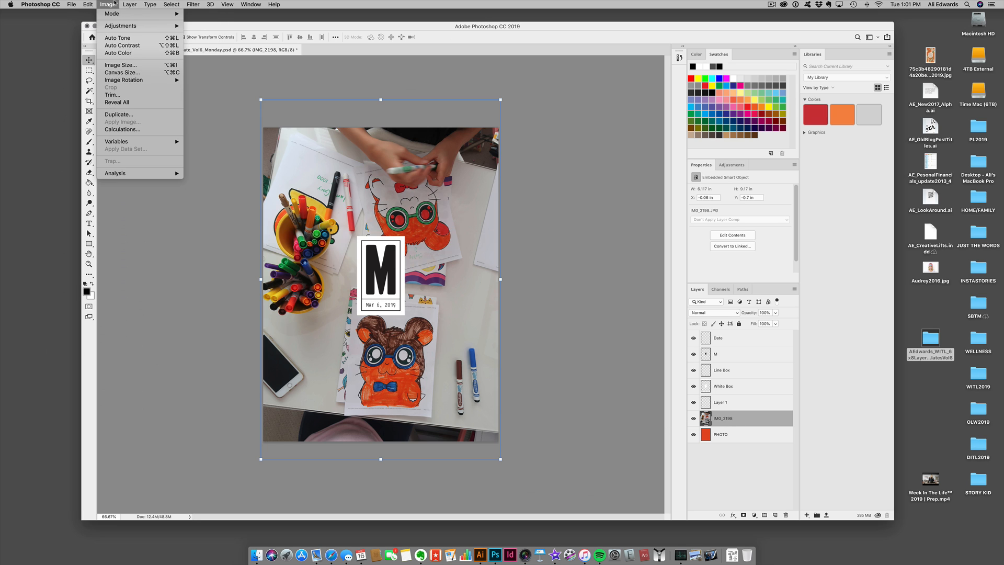
pyautogui.moveTo(157, 26)
pyautogui.click(216, 27)
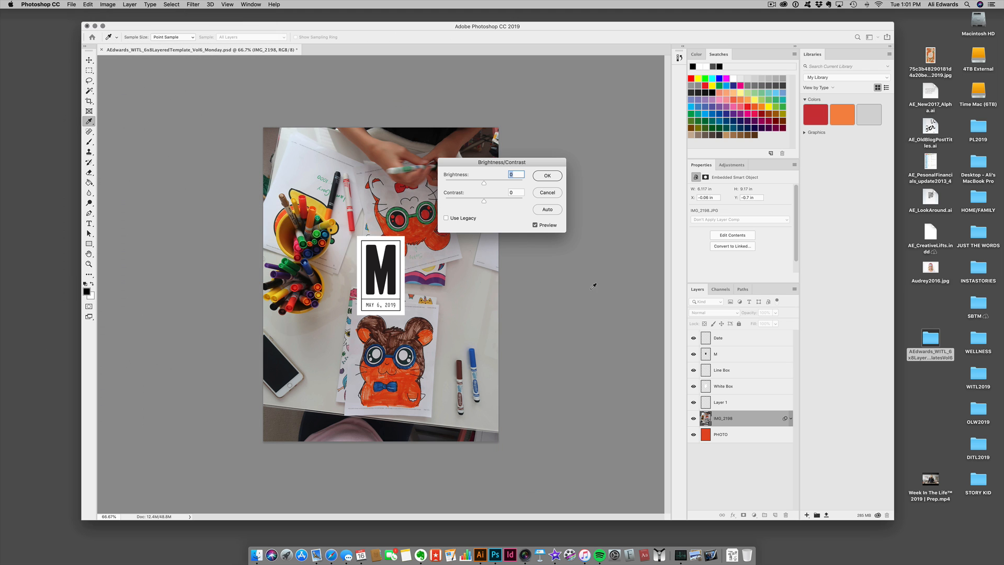
pyautogui.moveTo(484, 183)
pyautogui.mouseDown()
pyautogui.moveTo(487, 201)
pyautogui.moveTo(494, 182)
pyautogui.mouseUp()
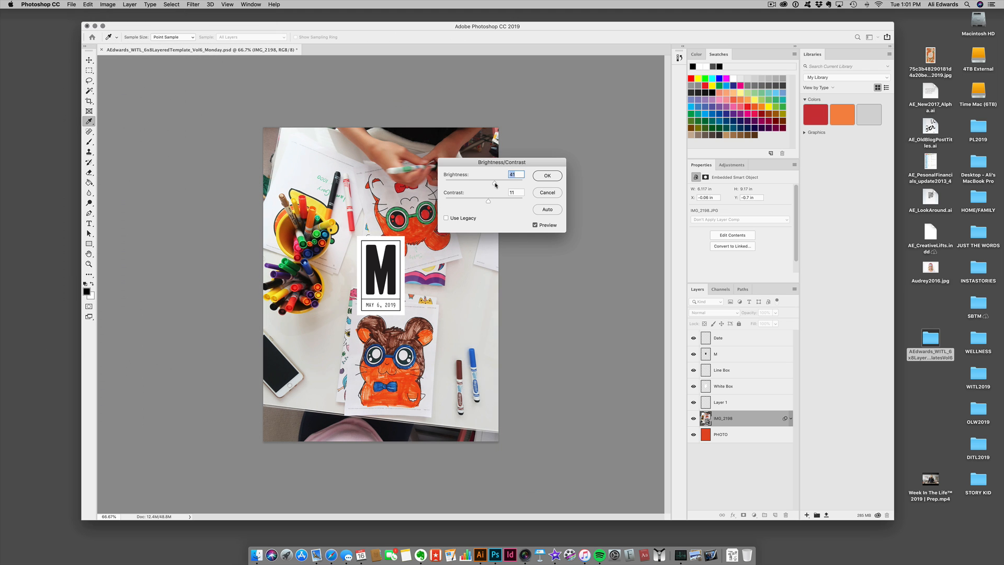
pyautogui.click(547, 177)
pyautogui.press('v')
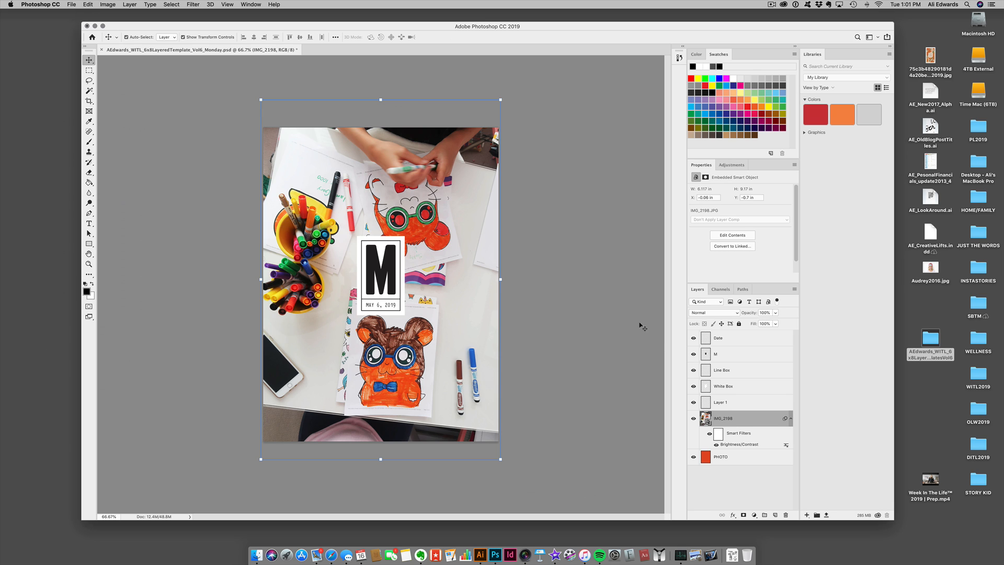
# Hide the White Box layer and move it below Layer 1 in the layer order.
pyautogui.click(693, 386)
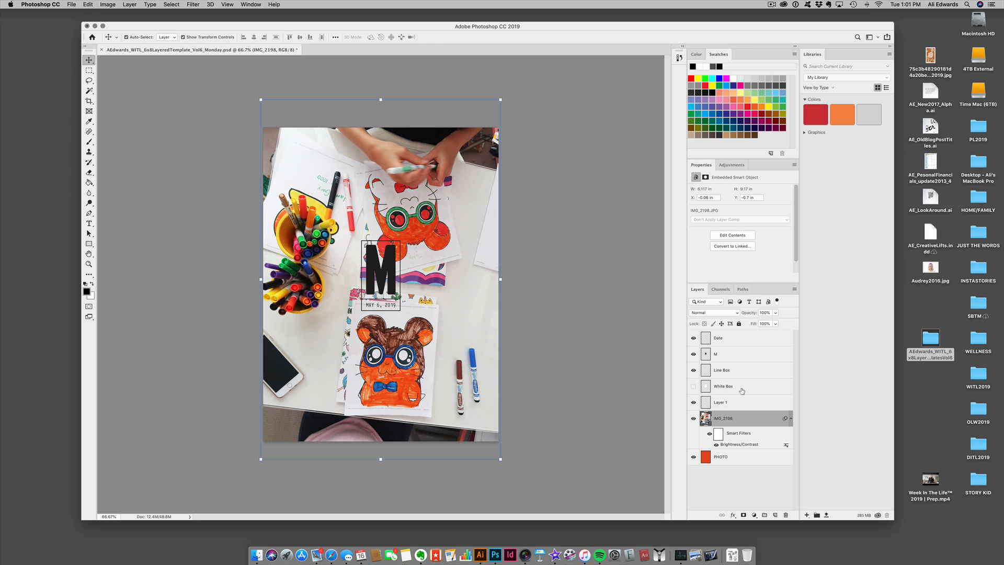
pyautogui.moveTo(742, 390); pyautogui.dragTo(741, 408)
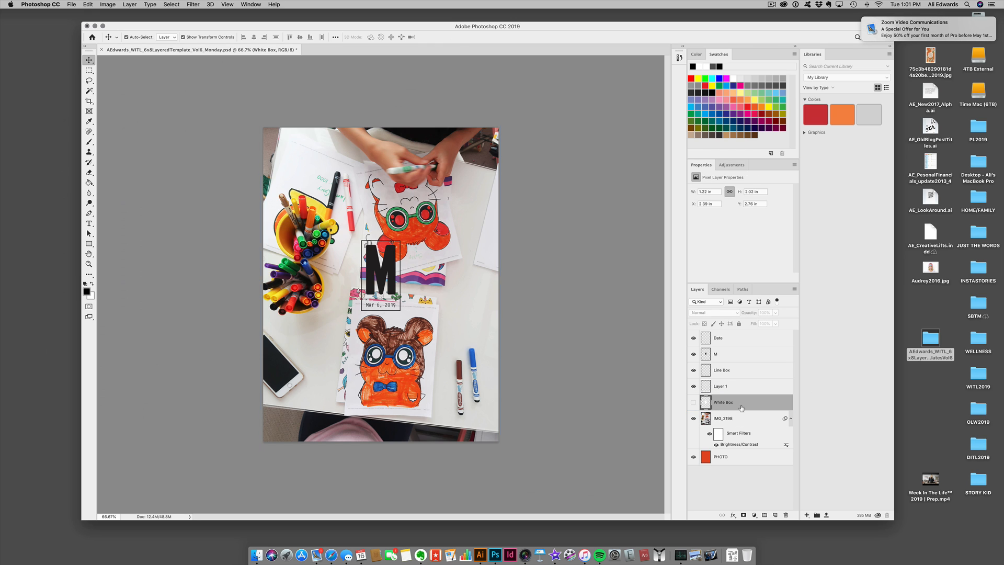
# Try moving the Date, M and Line Box layers together toward the page's upper-left area, then undo the move and deselect them.
pyautogui.click(726, 371)
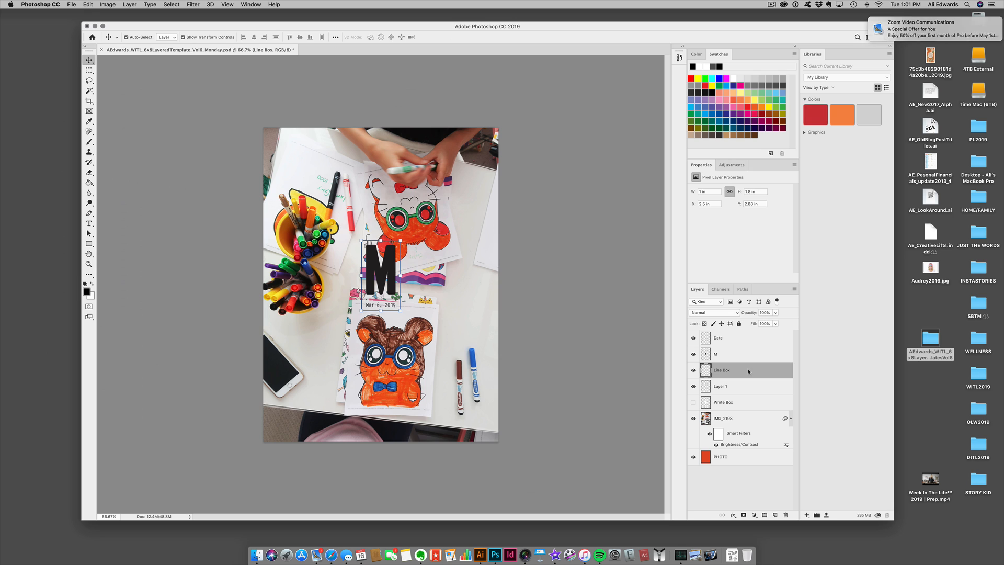
pyautogui.keyDown('shift'); pyautogui.click(739, 339); pyautogui.keyUp('shift')
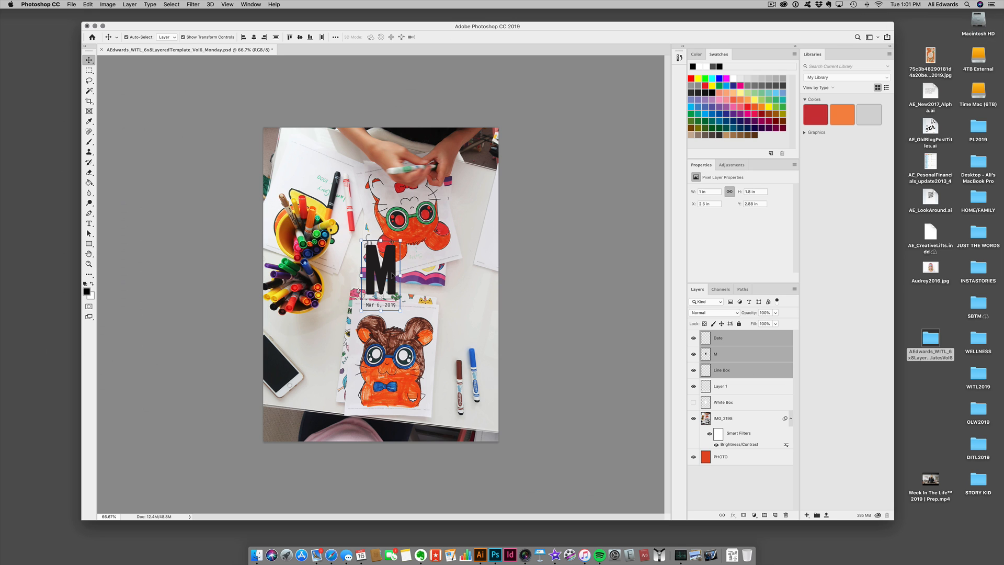
pyautogui.moveTo(394, 275); pyautogui.dragTo(317, 173)
pyautogui.press('super+z')
pyautogui.click(558, 254)
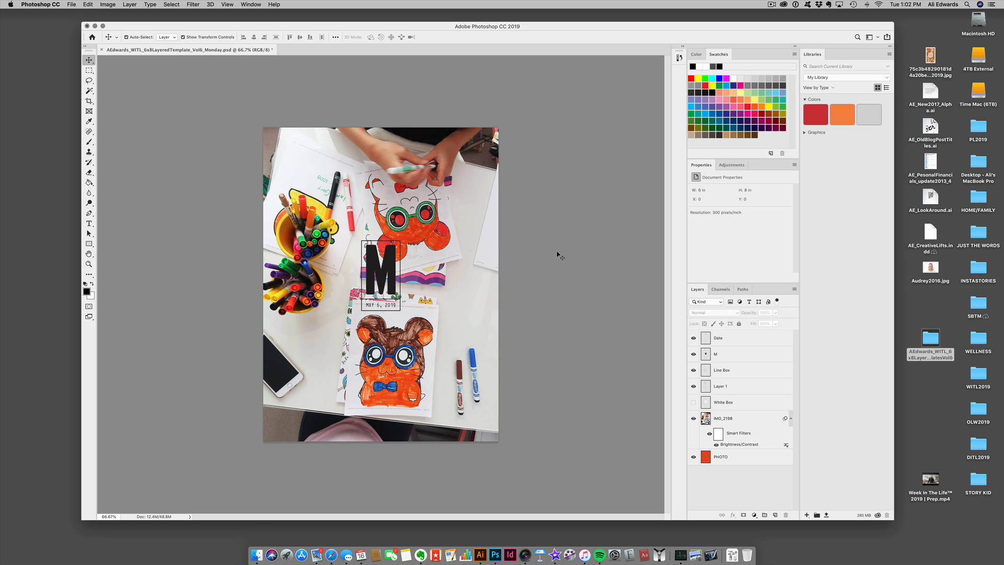
# Make the White Box layer visible again behind the M and date, and select the IMG_2198 layer.
pyautogui.moveTo(538, 26); pyautogui.dragTo(521, 26)
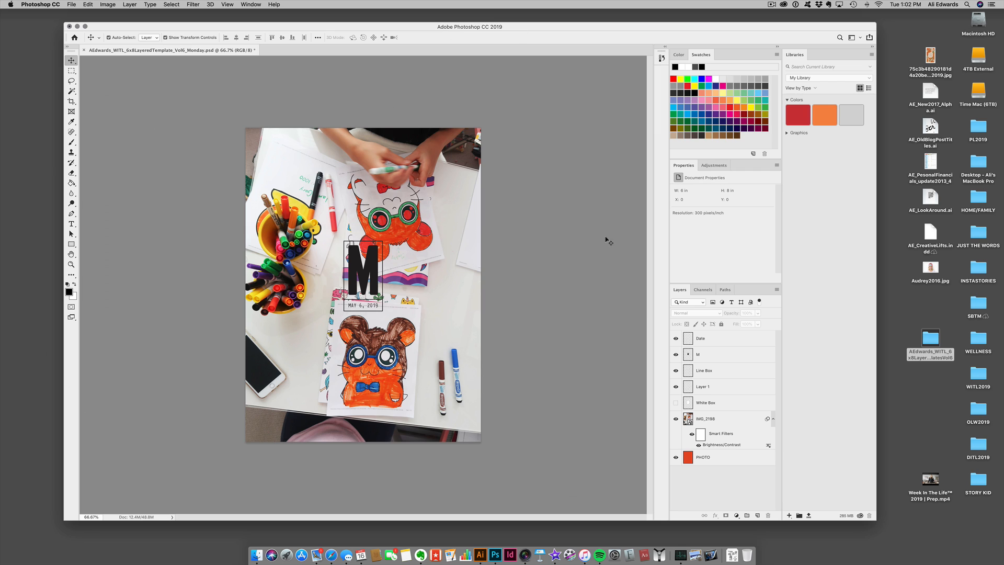
pyautogui.click(676, 402)
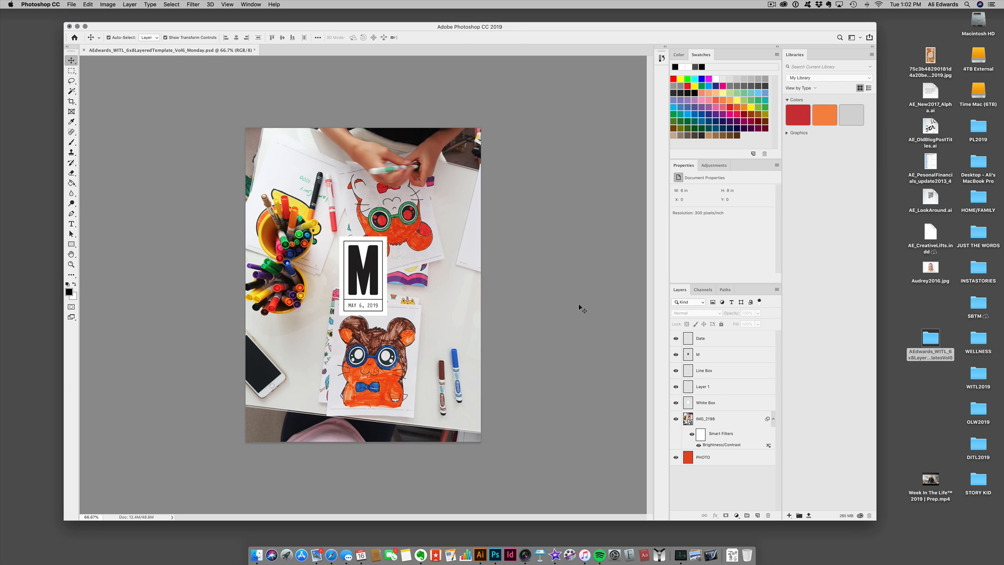
pyautogui.click(723, 418)
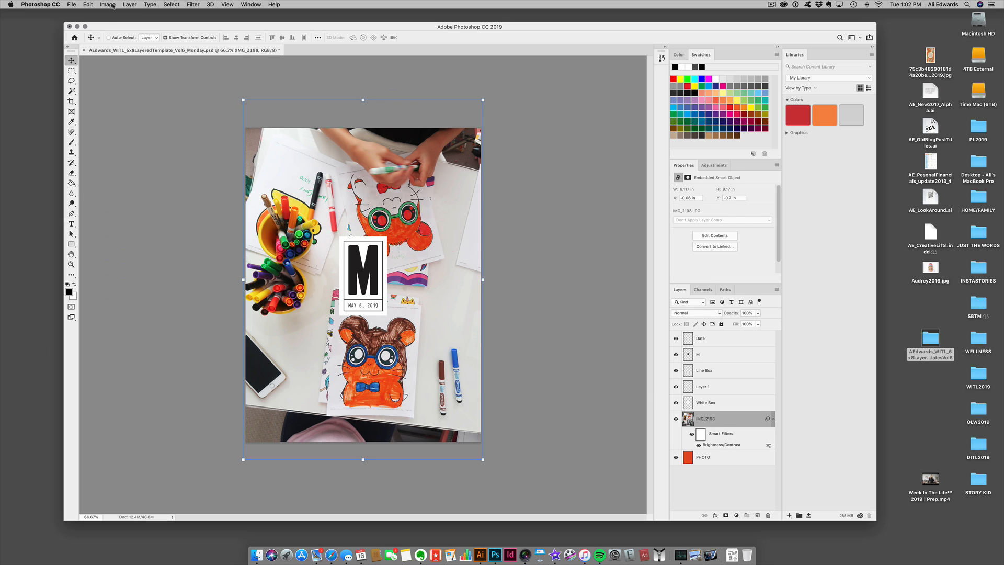
# Apply a Curves adjustment to the IMG_2198 photo, raising the RGB midtones from input 115 to output 139.
pyautogui.press('super+n')
pyautogui.click(665, 365)
pyautogui.press('super+m')
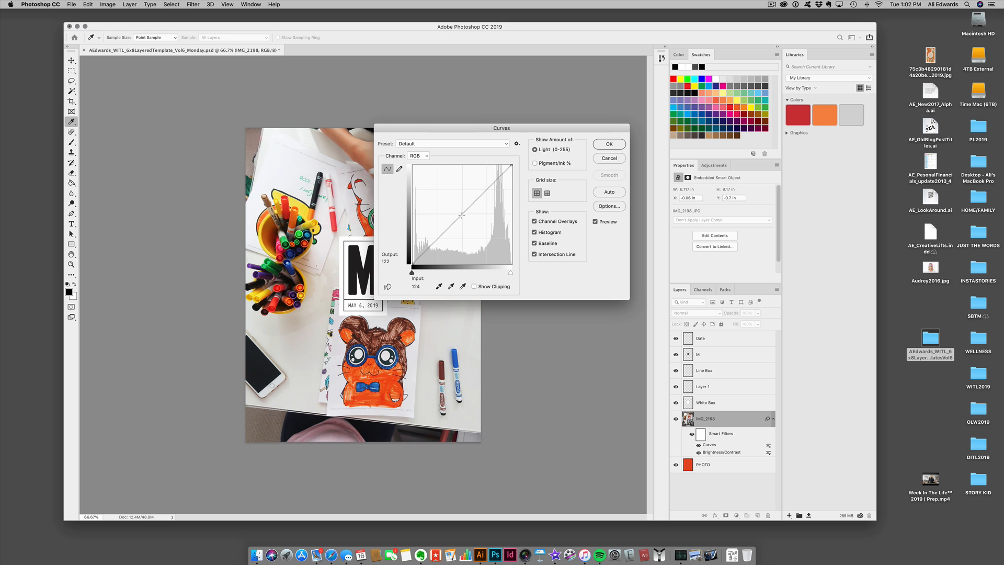
pyautogui.moveTo(461, 214); pyautogui.dragTo(458, 210)
pyautogui.moveTo(446, 129); pyautogui.dragTo(613, 135)
pyautogui.moveTo(624, 217); pyautogui.dragTo(624, 216)
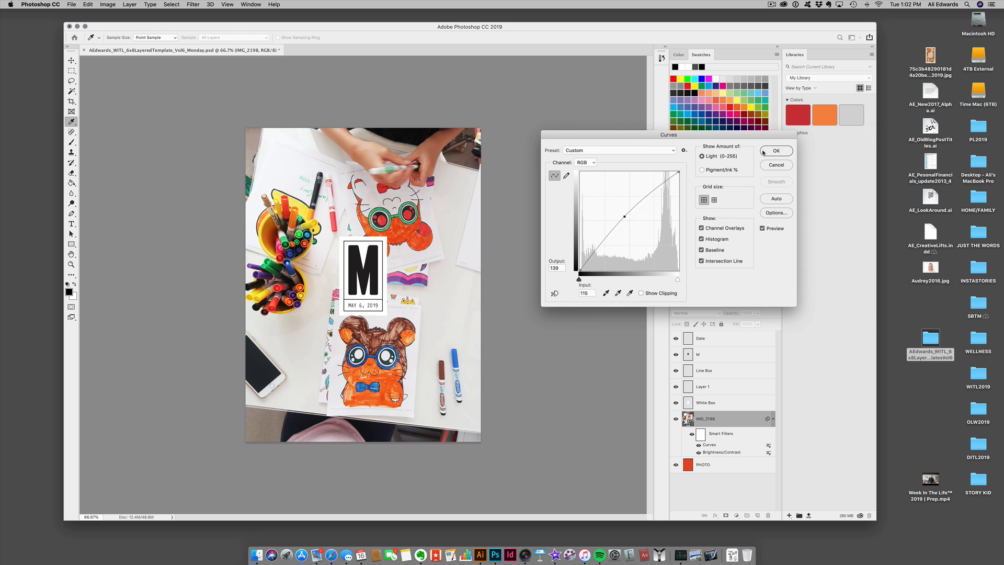
pyautogui.click(773, 154)
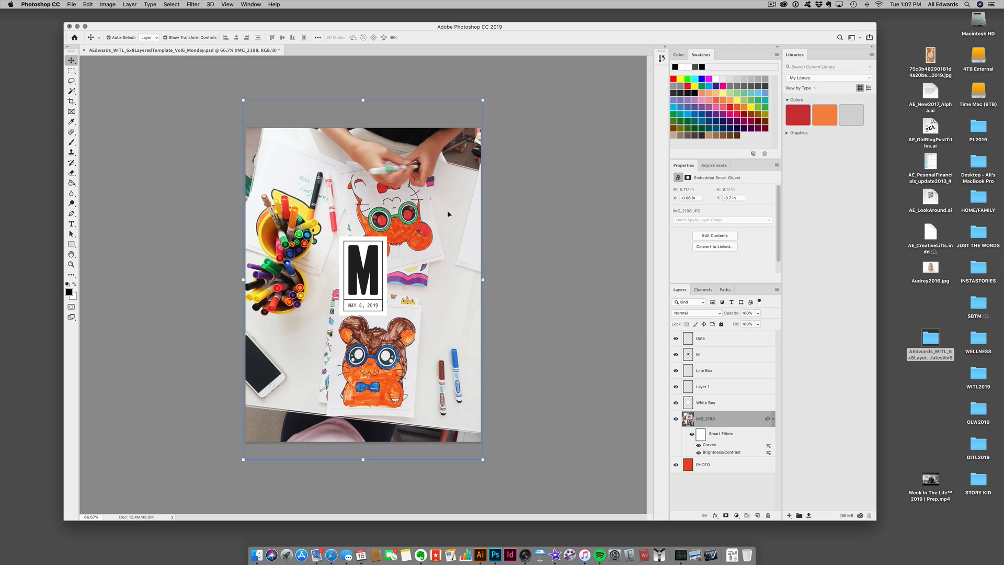
# Preview the Vol6 05, 04 and 03 template files in the AEdwards_WITL_6x8LayeredTemplatesVol6 folder.
pyautogui.moveTo(462, 28); pyautogui.dragTo(441, 29)
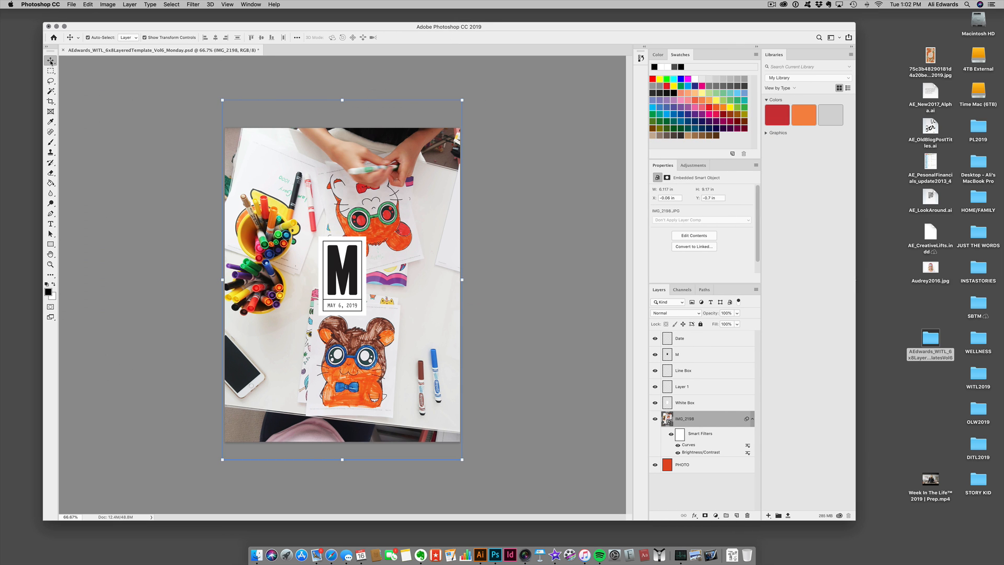
pyautogui.doubleClick(929, 341)
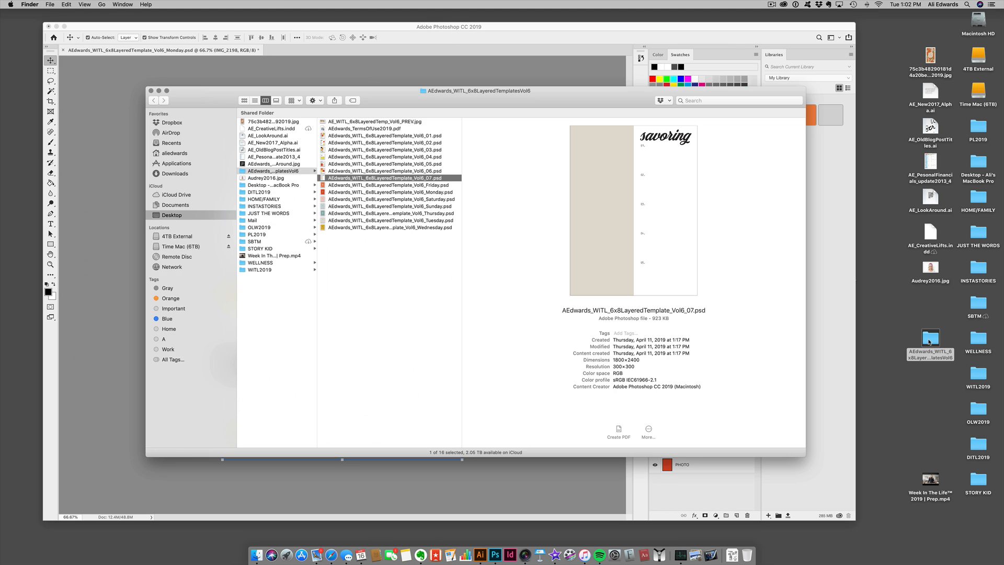
pyautogui.click(417, 164)
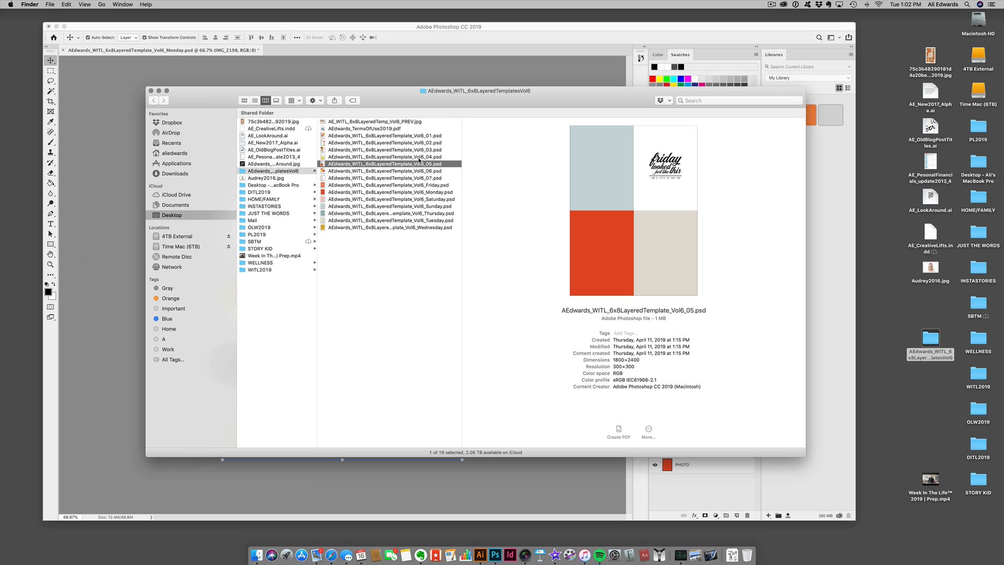
pyautogui.click(418, 157)
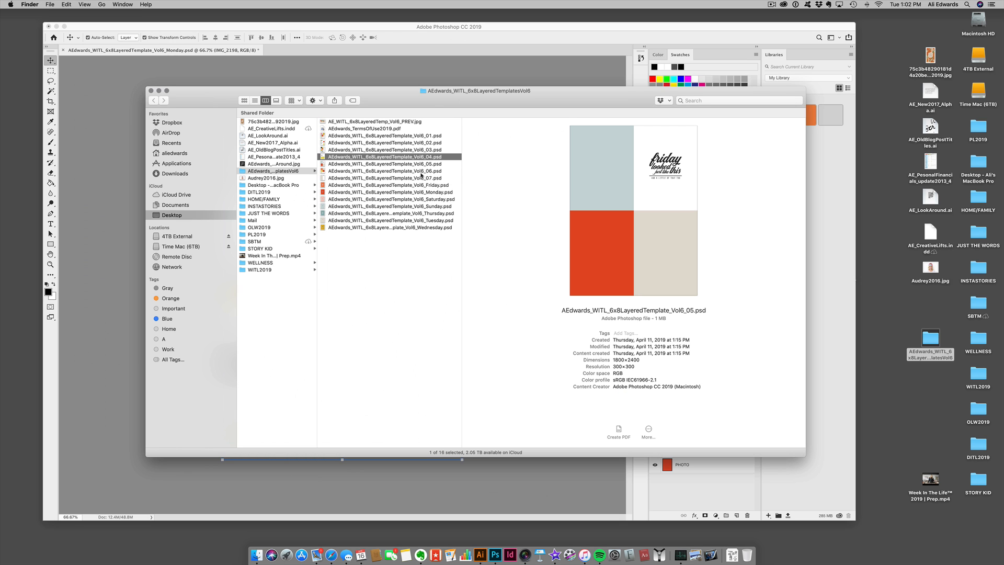
pyautogui.click(415, 150)
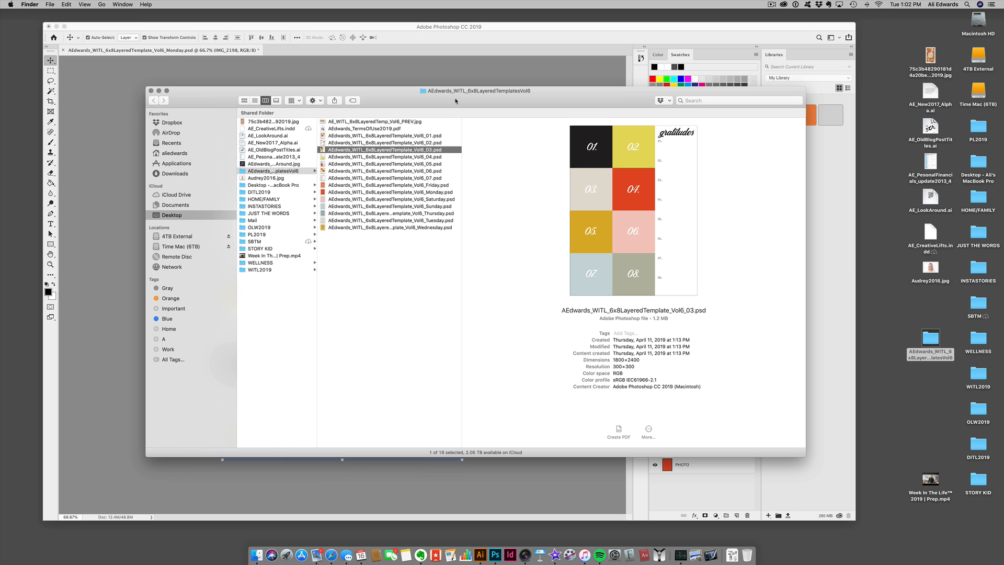
# Open AEdwards_WITL_6x8LayeredTemplate_Vol6_03.psd in Photoshop and close the templates folder window.
pyautogui.moveTo(455, 101); pyautogui.dragTo(592, 108)
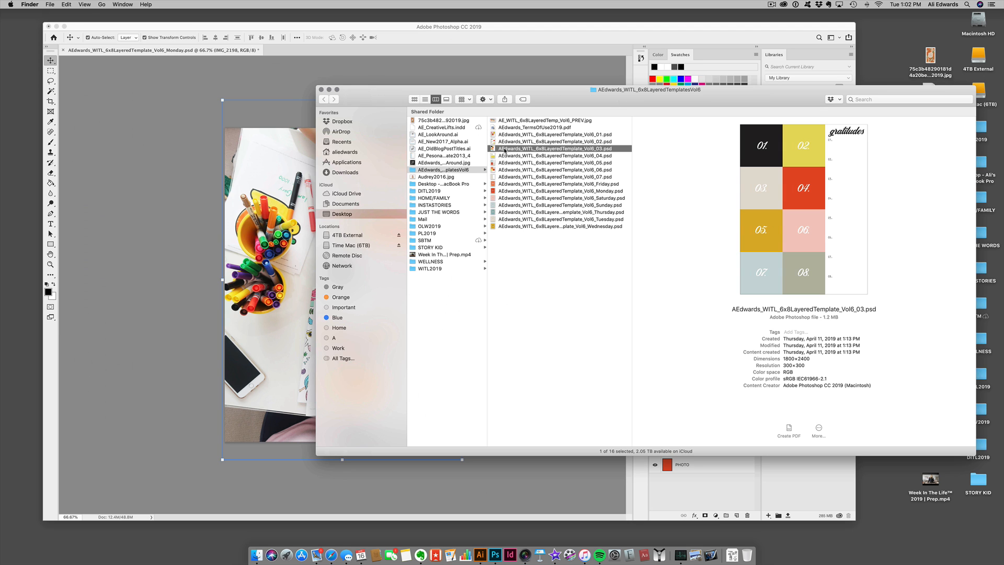
pyautogui.moveTo(504, 151); pyautogui.dragTo(495, 559)
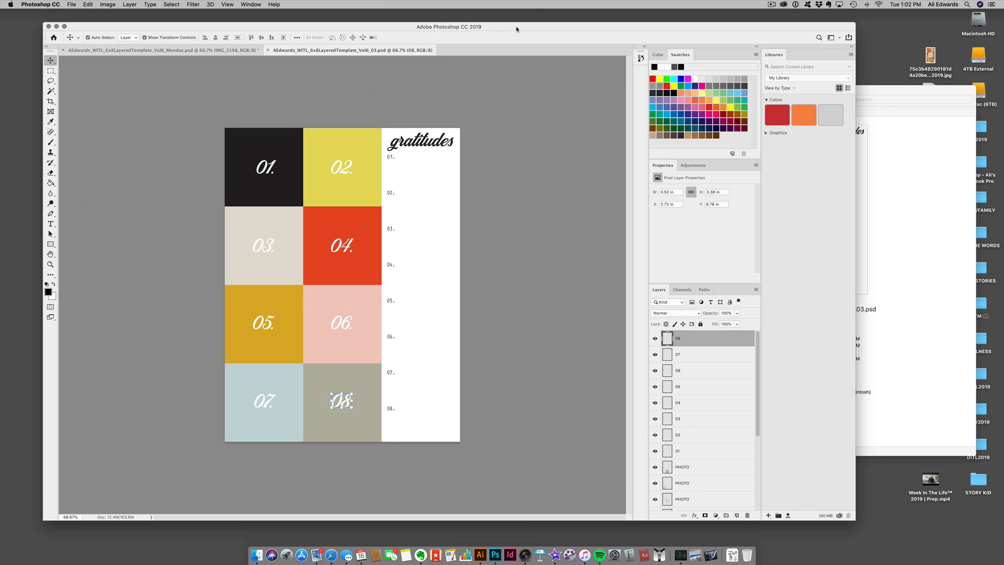
pyautogui.moveTo(523, 26); pyautogui.dragTo(537, 25)
pyautogui.click(895, 154)
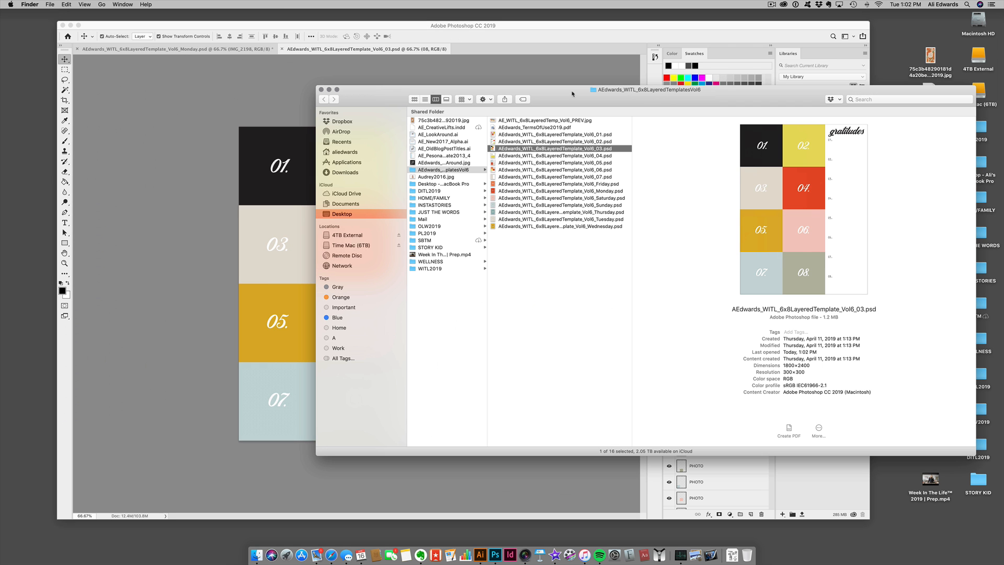
pyautogui.click(321, 89)
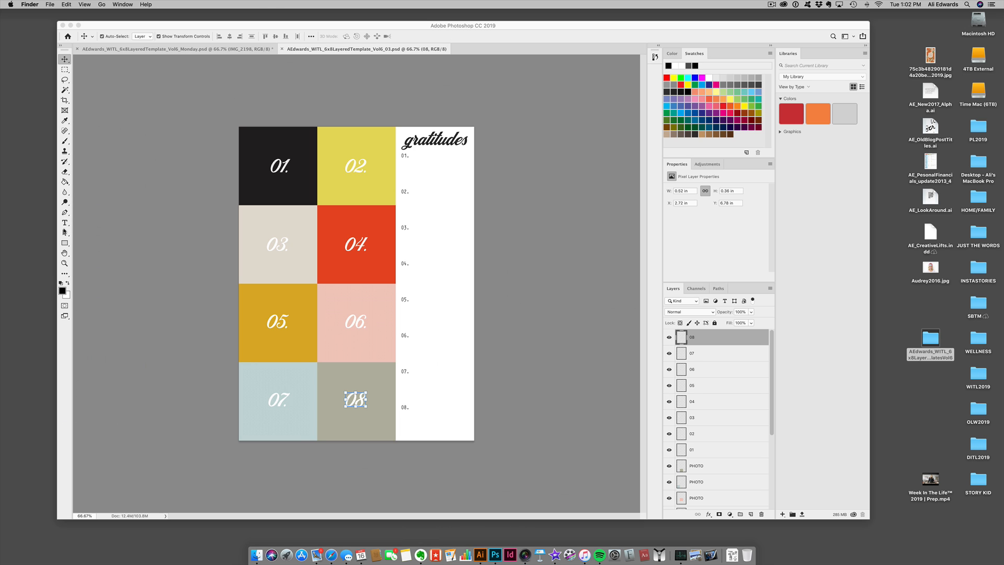
# Try adding a 12 pt Typewriter_Condensed text box beside item 04 in the gratitudes list, and delete it.
pyautogui.click(65, 224)
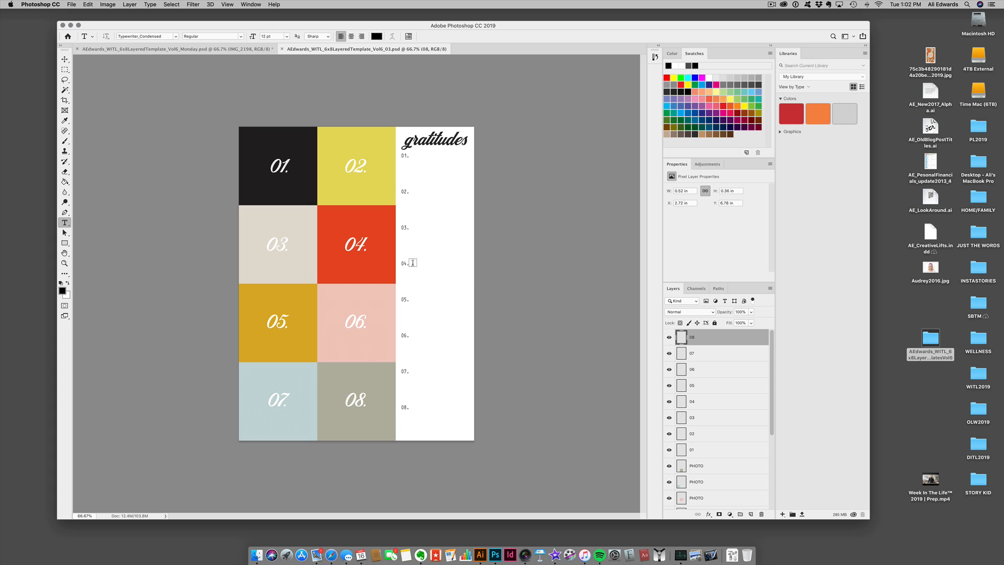
pyautogui.moveTo(413, 265); pyautogui.dragTo(468, 292)
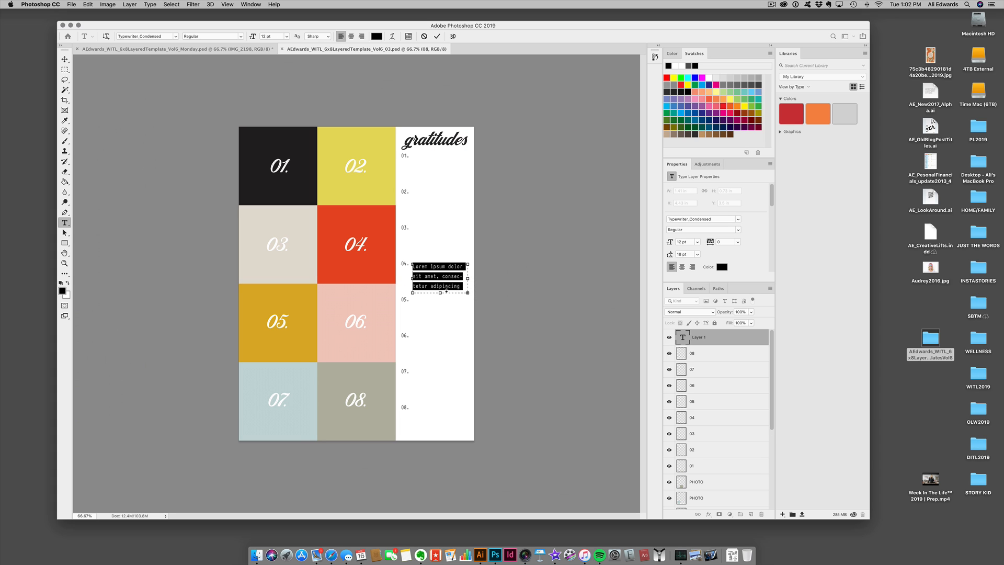
pyautogui.hotkey('ctrl', 'Return')
pyautogui.press('v')
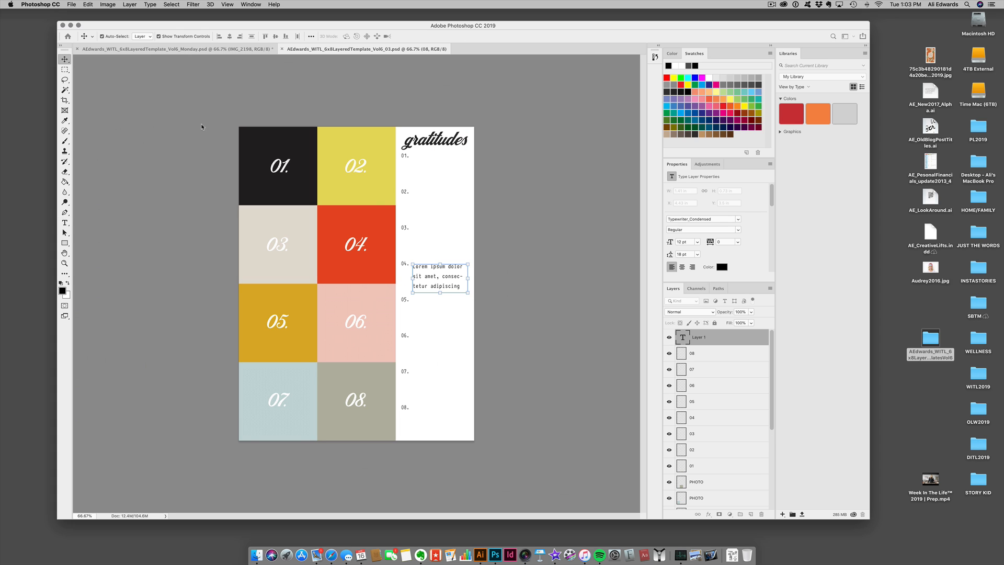
pyautogui.press('BackSpace')
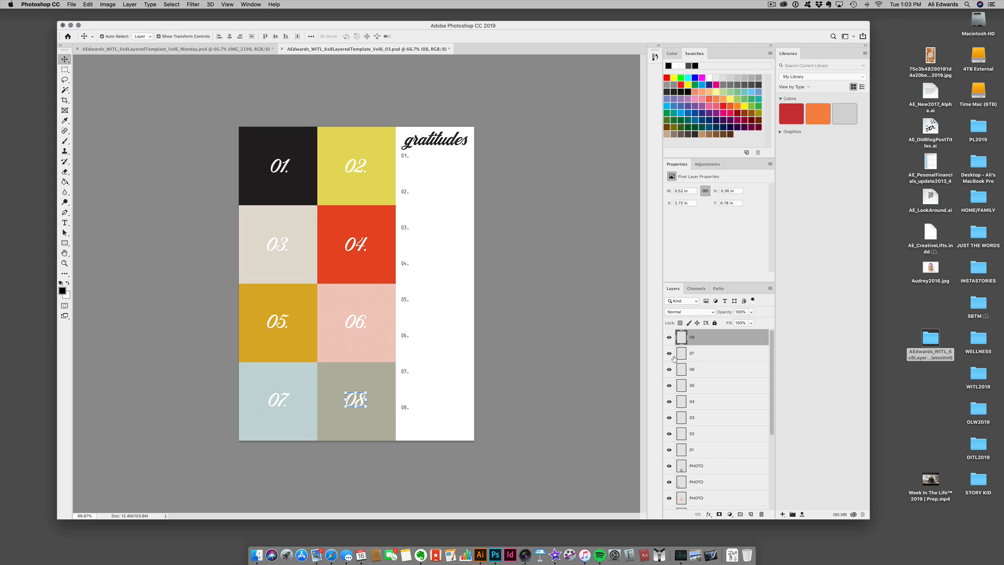
# Toggle the 08 and Number List layers off and back on to examine what each one controls.
pyautogui.click(669, 338)
pyautogui.click(668, 338)
pyautogui.scroll(-5, 753, 429)
pyautogui.click(669, 468)
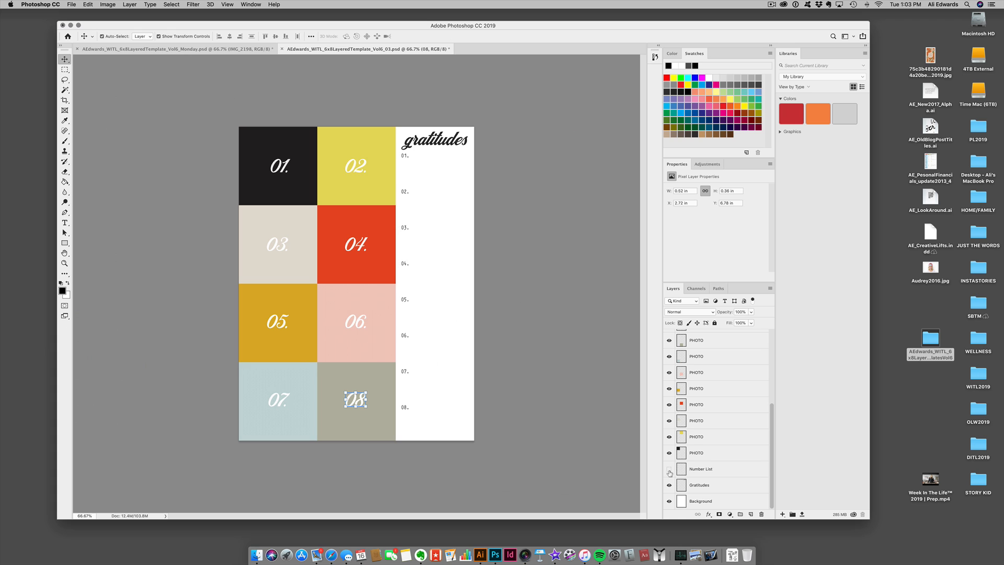
pyautogui.click(669, 468)
pyautogui.scroll(5, 718, 448)
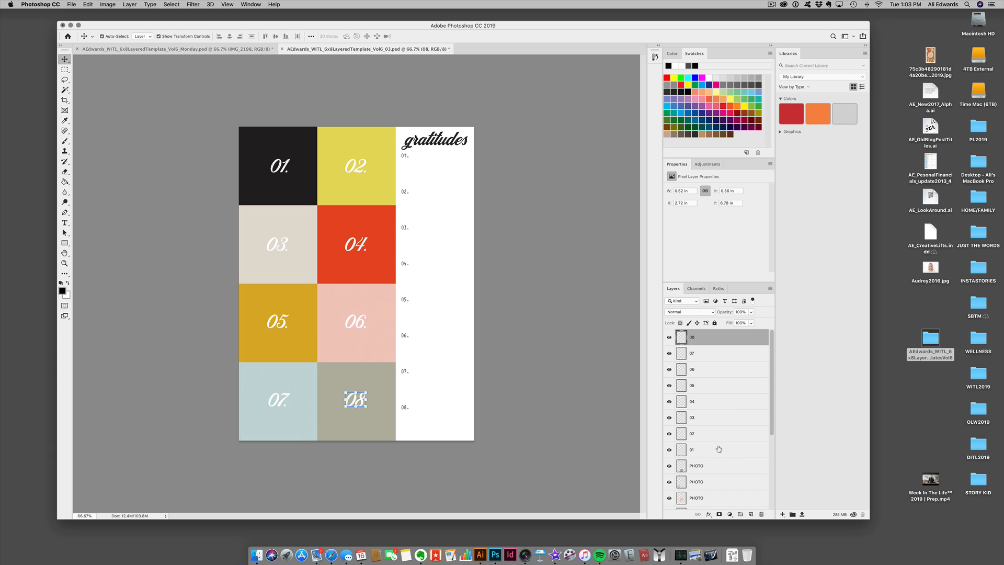
pyautogui.click(669, 369)
pyautogui.scroll(-5, 724, 389)
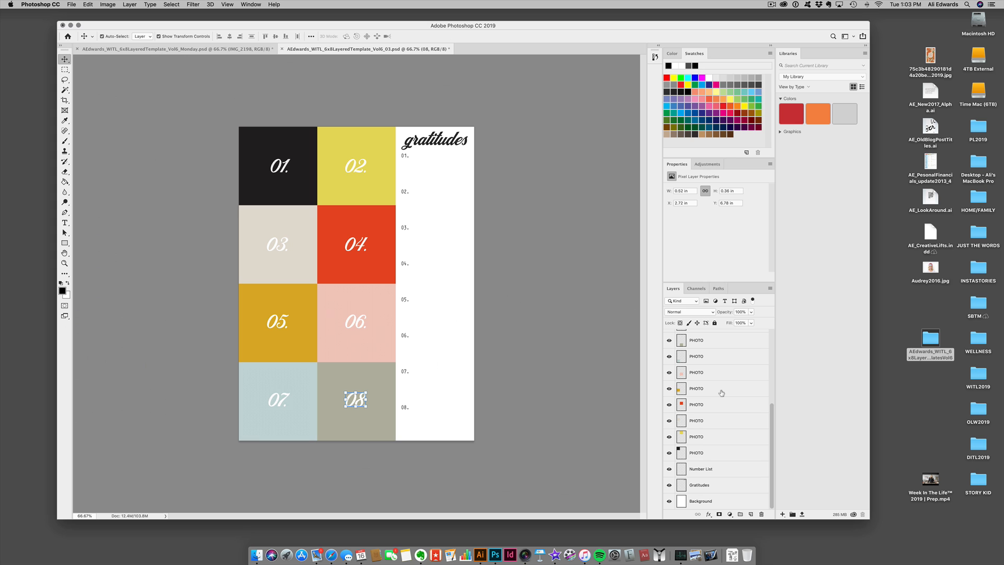
# Switch to Aperture, open the Apr 2019 Photo Stream, and place the coffee cup photo IMG_6150 onto the gratitudes template in Photoshop.
pyautogui.click(525, 554)
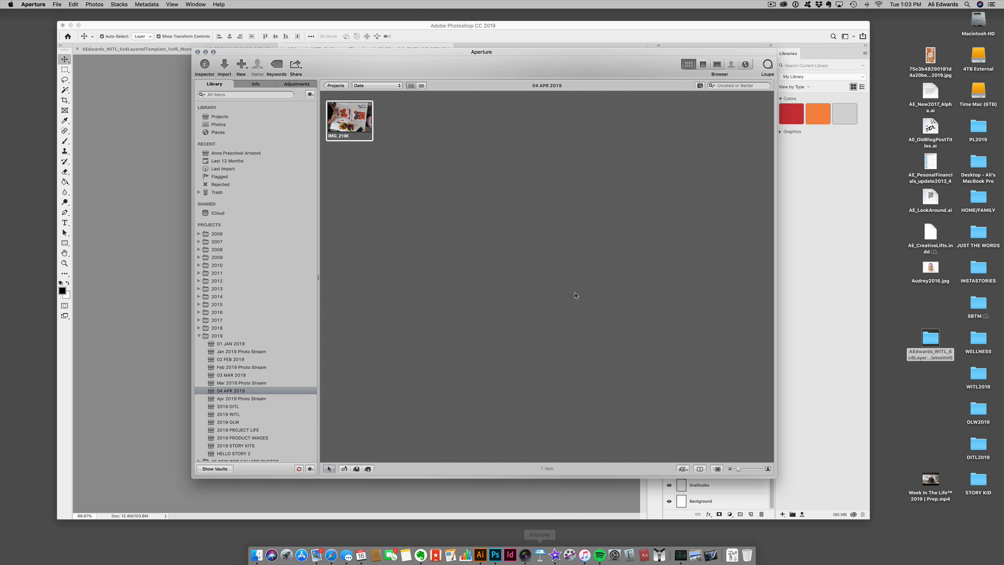
pyautogui.moveTo(497, 57); pyautogui.dragTo(728, 80)
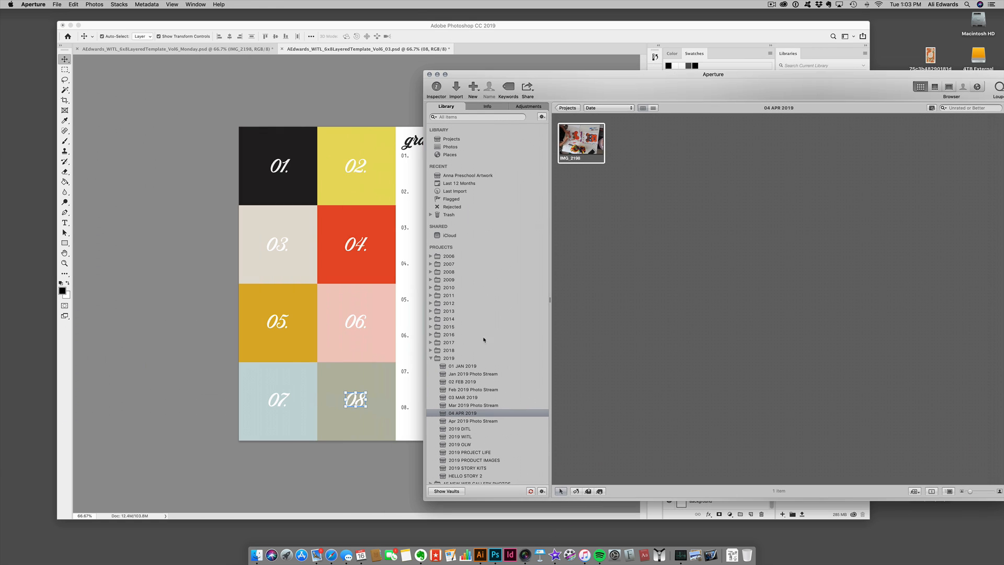
pyautogui.click(473, 421)
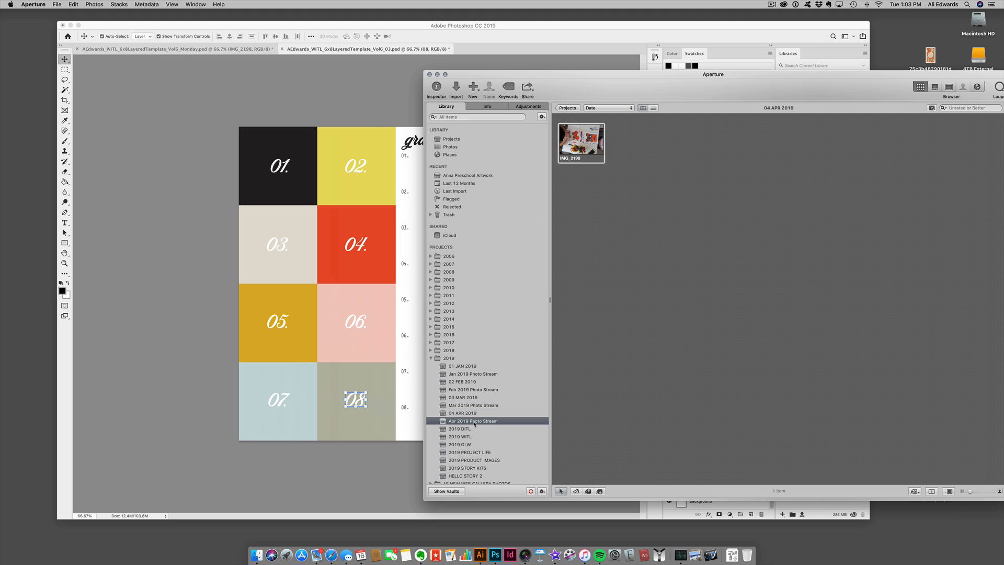
pyautogui.moveTo(663, 84); pyautogui.dragTo(784, 40)
pyautogui.moveTo(813, 131); pyautogui.dragTo(335, 300)
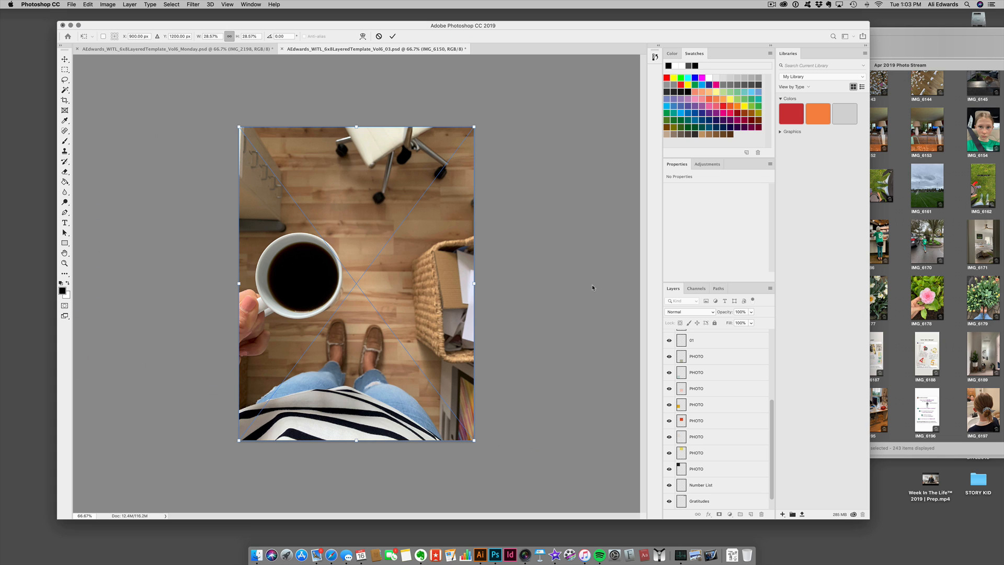
# Scale the IMG_6150 photo to 16.04% and position it over the 04, 06 and 08 squares.
pyautogui.moveTo(472, 439); pyautogui.dragTo(370, 299)
pyautogui.moveTo(348, 255); pyautogui.dragTo(396, 353)
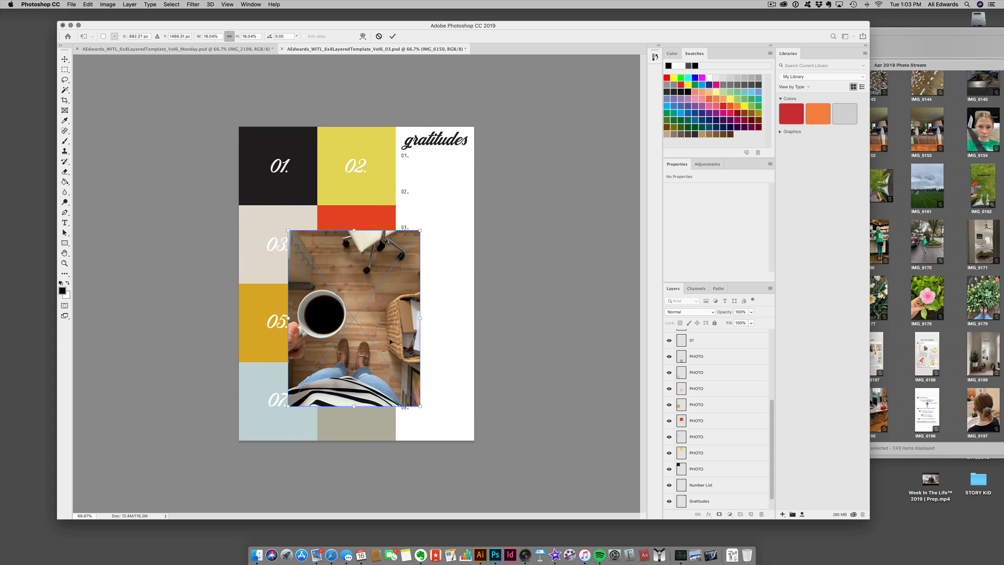
pyautogui.press('Return')
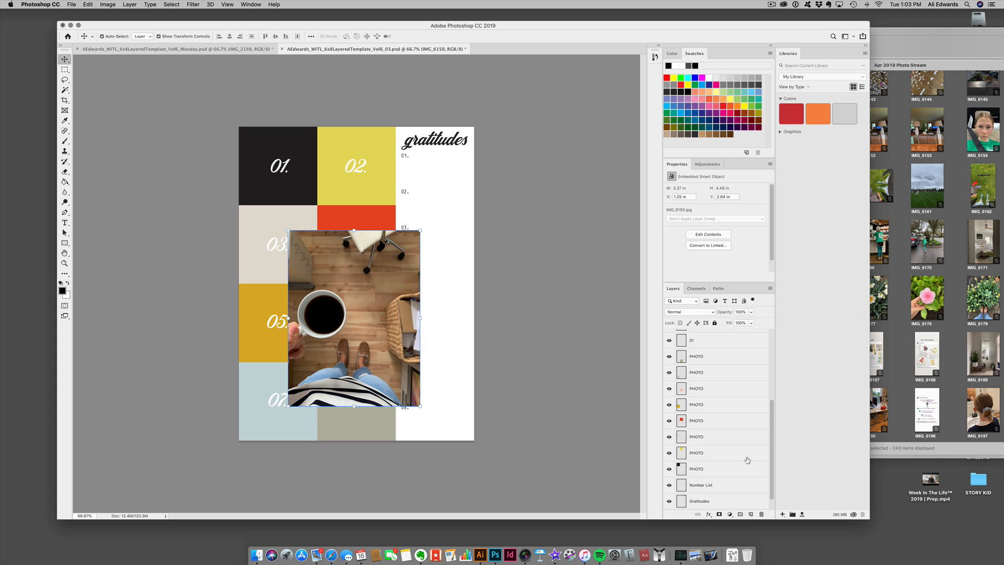
# Brighten the IMG_6150 photo with a Brightness/Contrast adjustment.
pyautogui.scroll(5, 743, 455)
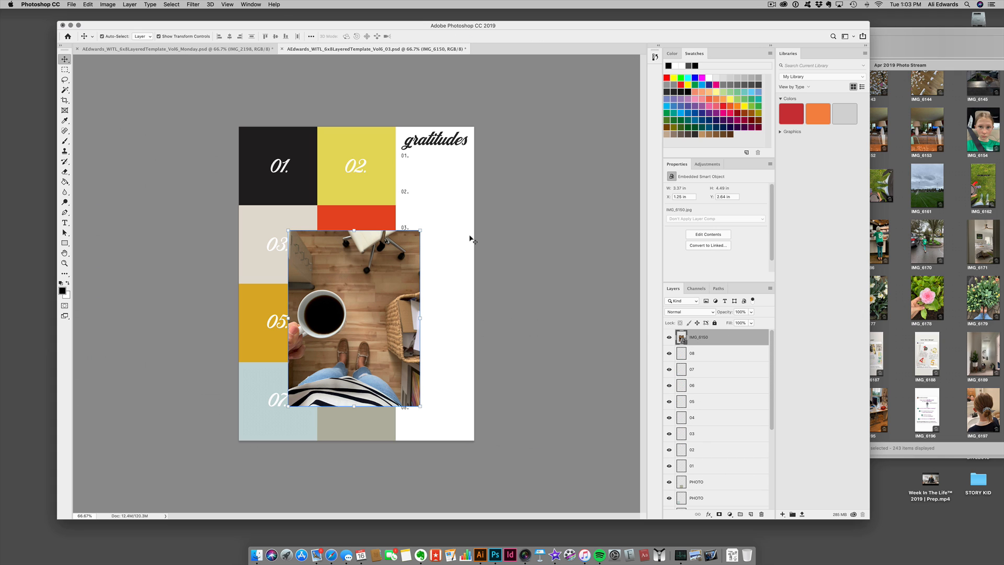
pyautogui.click(107, 4)
pyautogui.moveTo(141, 25)
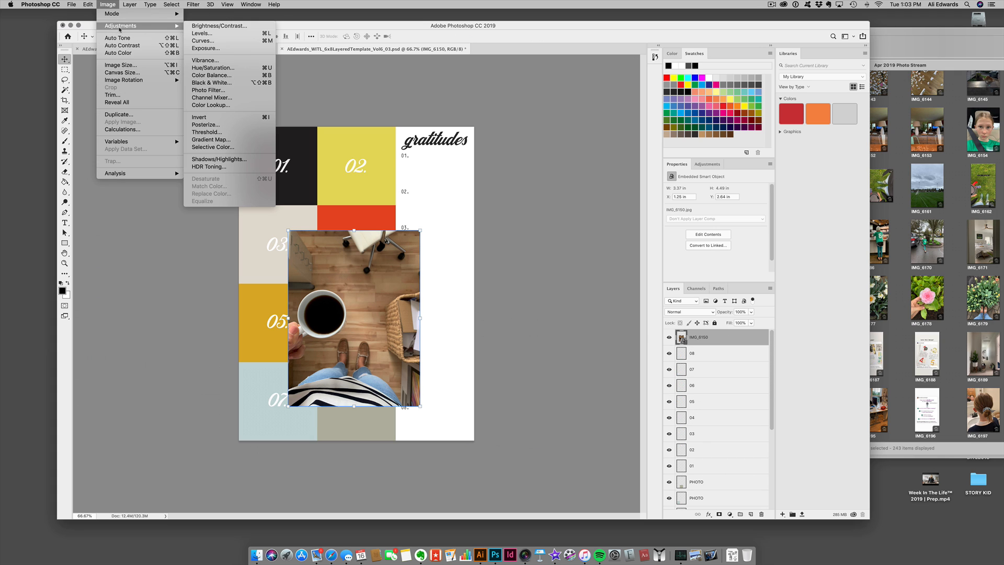
pyautogui.click(219, 26)
pyautogui.moveTo(484, 183); pyautogui.dragTo(496, 184)
pyautogui.click(549, 177)
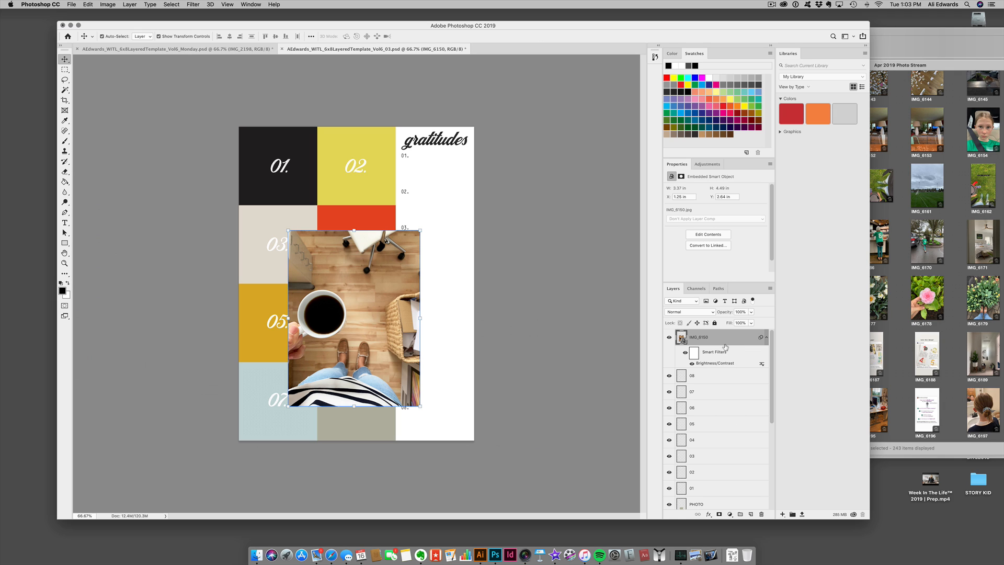
# Move the IMG_6150 layer down the layer order to directly above the pink PHOTO layer of square 06.
pyautogui.moveTo(725, 343); pyautogui.dragTo(725, 439)
pyautogui.moveTo(724, 401); pyautogui.dragTo(720, 457)
pyautogui.scroll(-3, 723, 408)
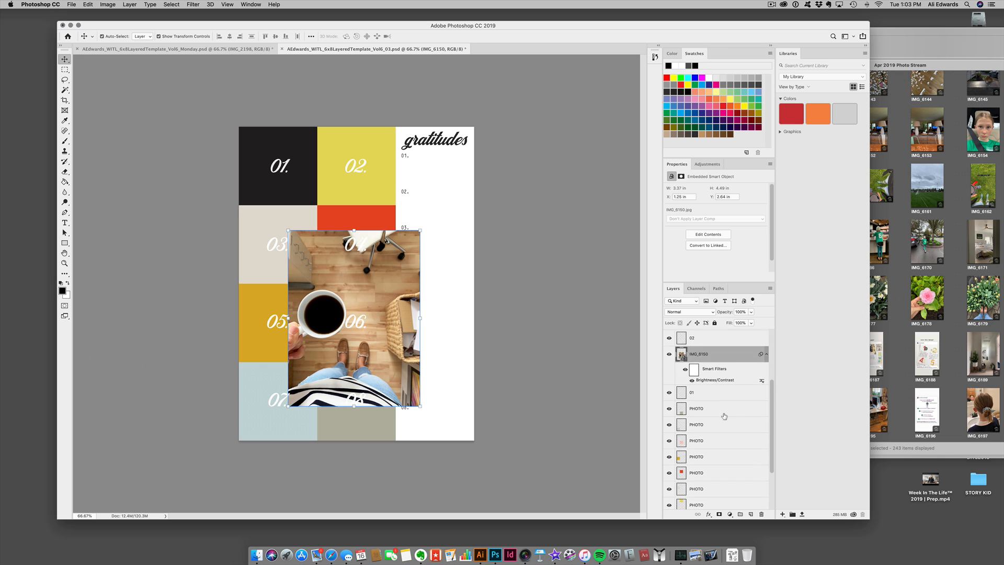
pyautogui.moveTo(719, 353); pyautogui.dragTo(716, 430)
pyautogui.scroll(-3, 716, 430)
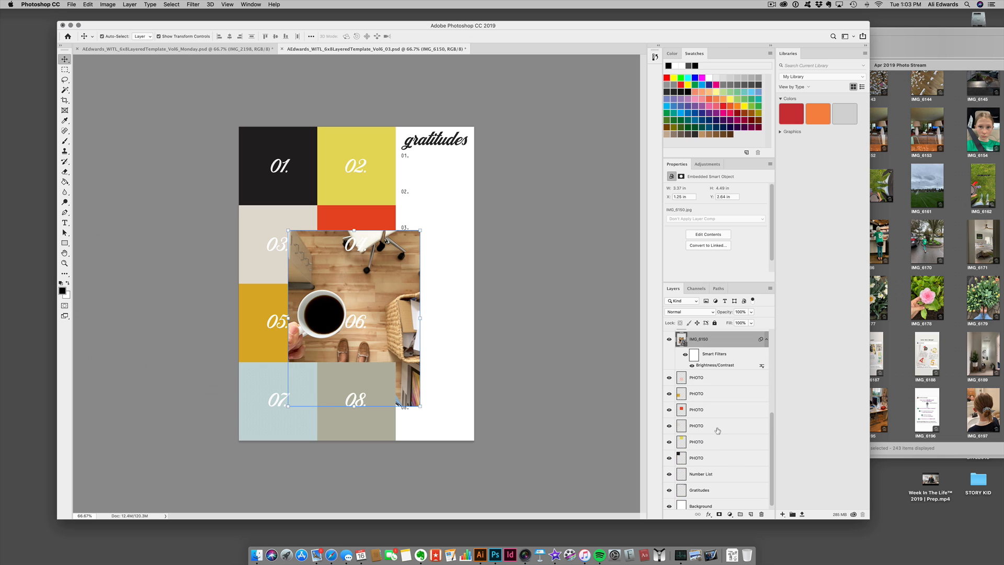
# Clip the IMG_6150 photo to the pink PHOTO layer and reposition it inside square 06 to show the cup and shoes.
pyautogui.moveTo(709, 372); pyautogui.dragTo(709, 369)
pyautogui.keyDown('alt'); pyautogui.click(710, 369); pyautogui.keyUp('alt')
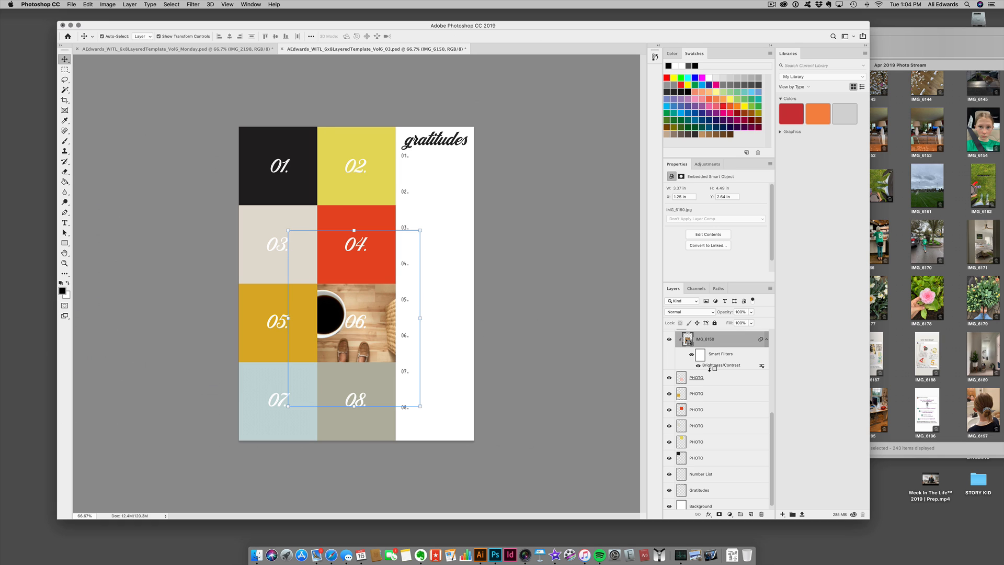
pyautogui.moveTo(371, 353); pyautogui.dragTo(381, 336)
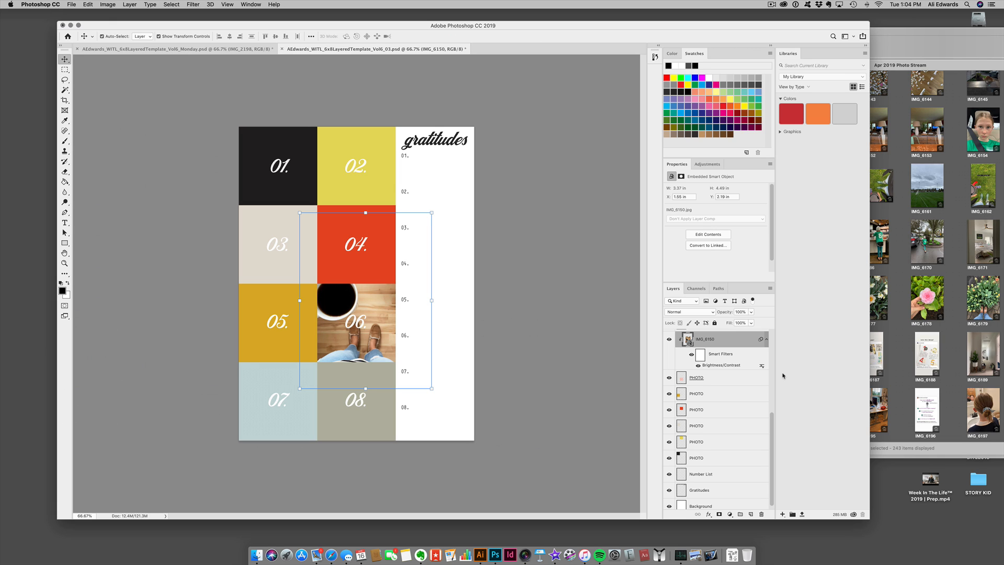
# Place the IMG_6178 pink flower photo from Aperture into the gratitudes template, scaled to about 2.82 × 3.77 in over square 03.
pyautogui.click(906, 324)
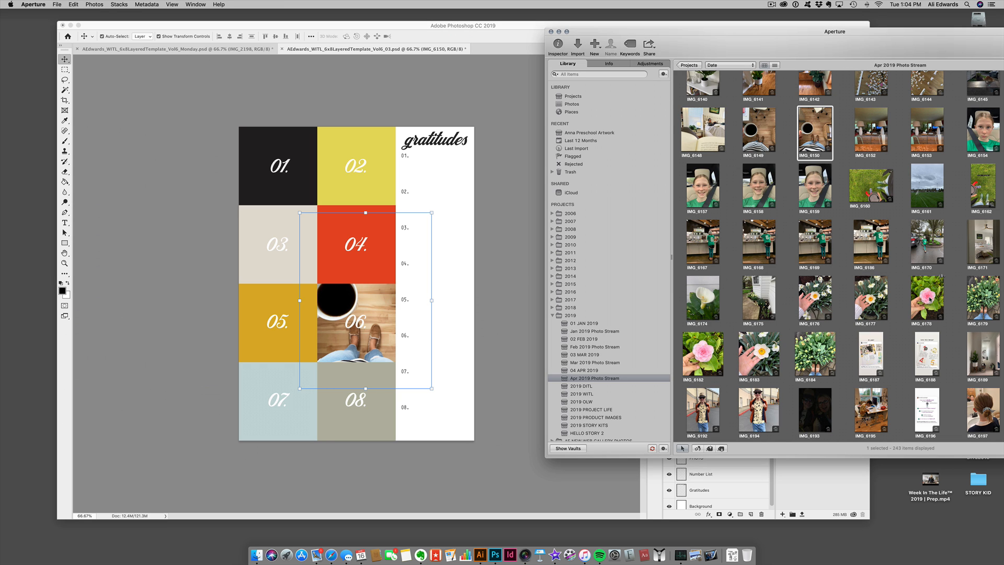
pyautogui.moveTo(920, 309); pyautogui.dragTo(397, 200)
pyautogui.moveTo(472, 225); pyautogui.dragTo(394, 192)
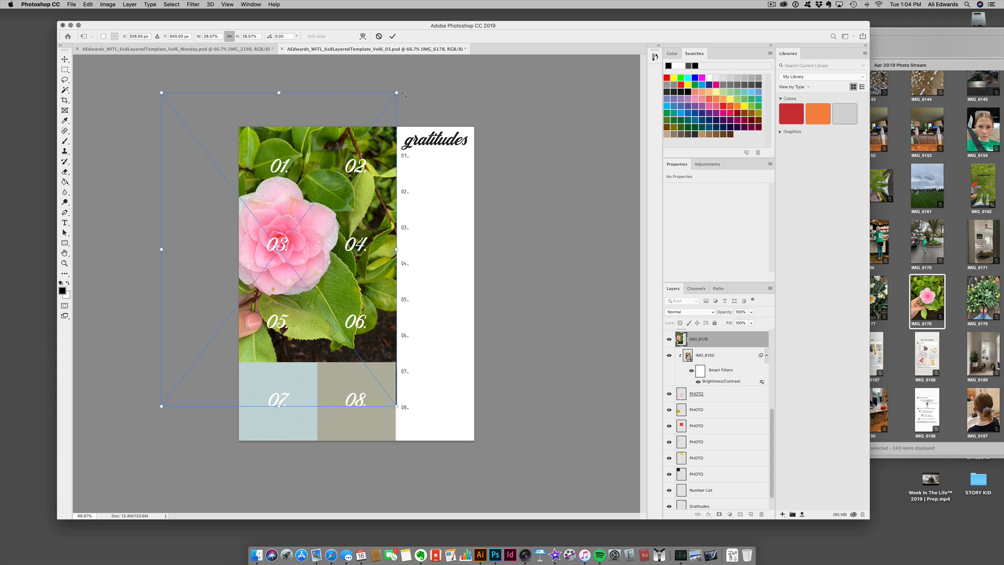
pyautogui.moveTo(405, 95); pyautogui.dragTo(324, 200)
pyautogui.moveTo(277, 313); pyautogui.dragTo(320, 264)
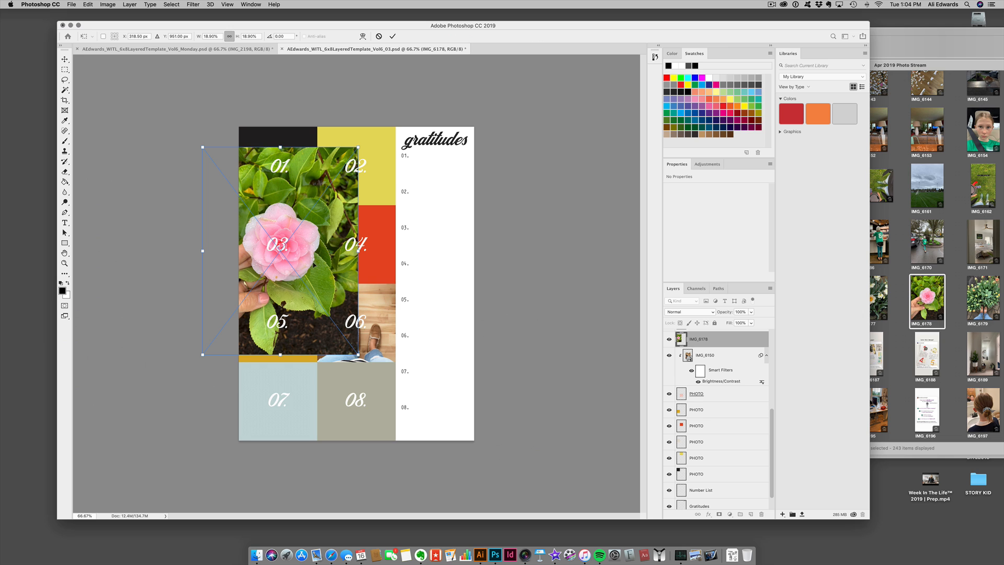
pyautogui.moveTo(357, 354); pyautogui.dragTo(317, 303)
pyautogui.press('Return')
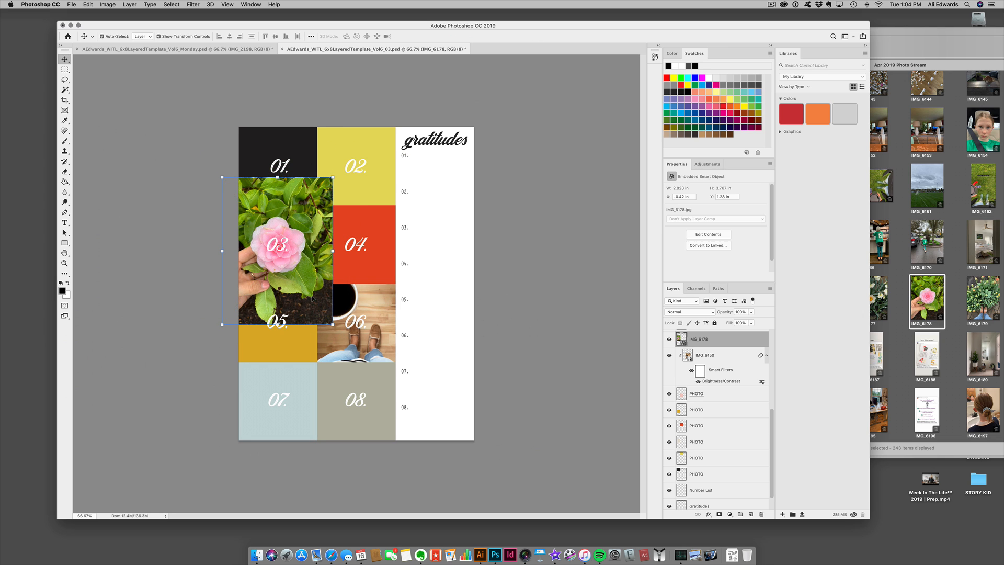
# Move the IMG_6178 layer directly above square 03's PHOTO layer, clip it, and reposition the flower inside the square.
pyautogui.moveTo(731, 343); pyautogui.dragTo(722, 433)
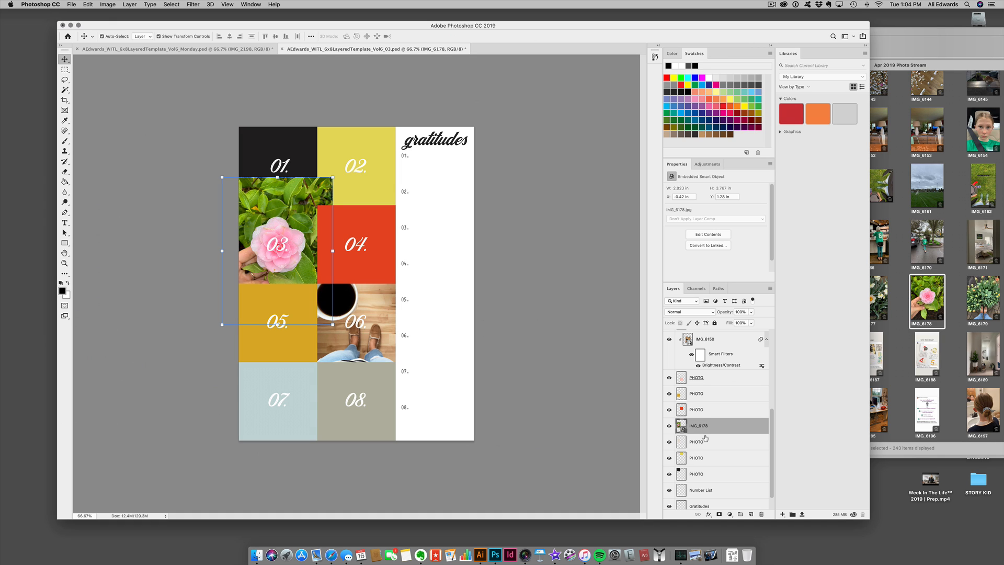
pyautogui.keyDown('alt'); pyautogui.click(705, 433); pyautogui.keyUp('alt')
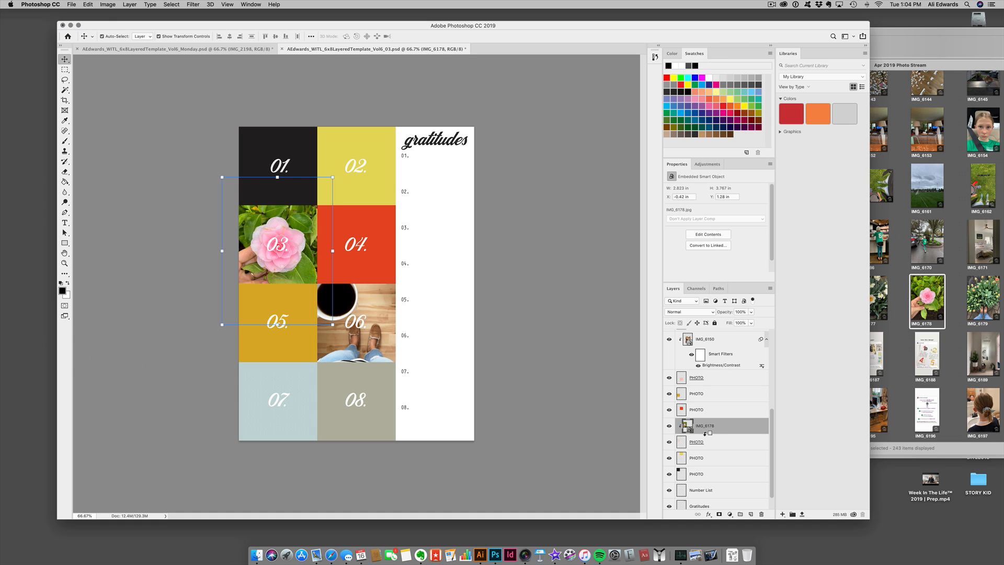
pyautogui.moveTo(309, 239)
pyautogui.mouseDown()
pyautogui.moveTo(297, 246)
pyautogui.moveTo(309, 238)
pyautogui.mouseUp()
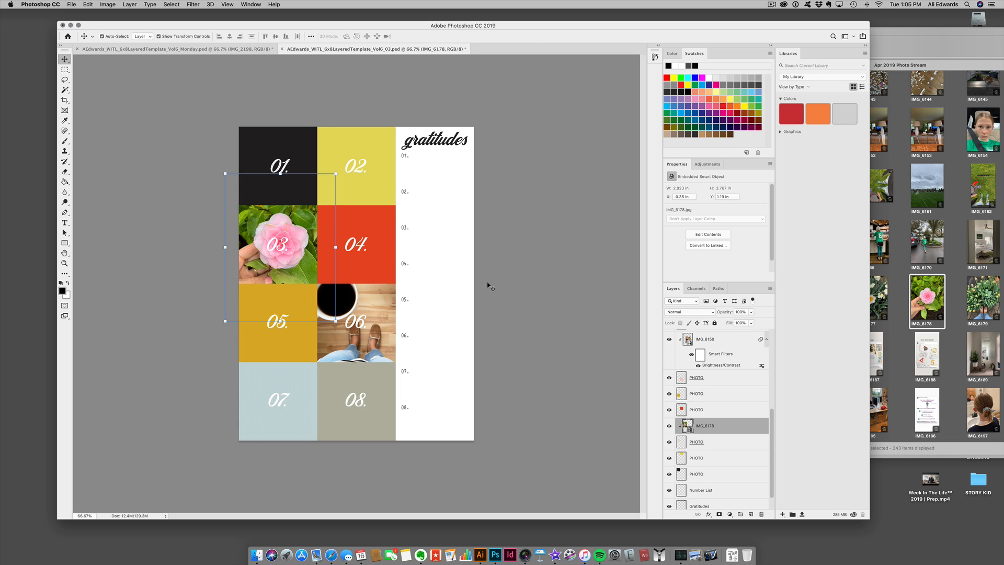
pyautogui.click(580, 306)
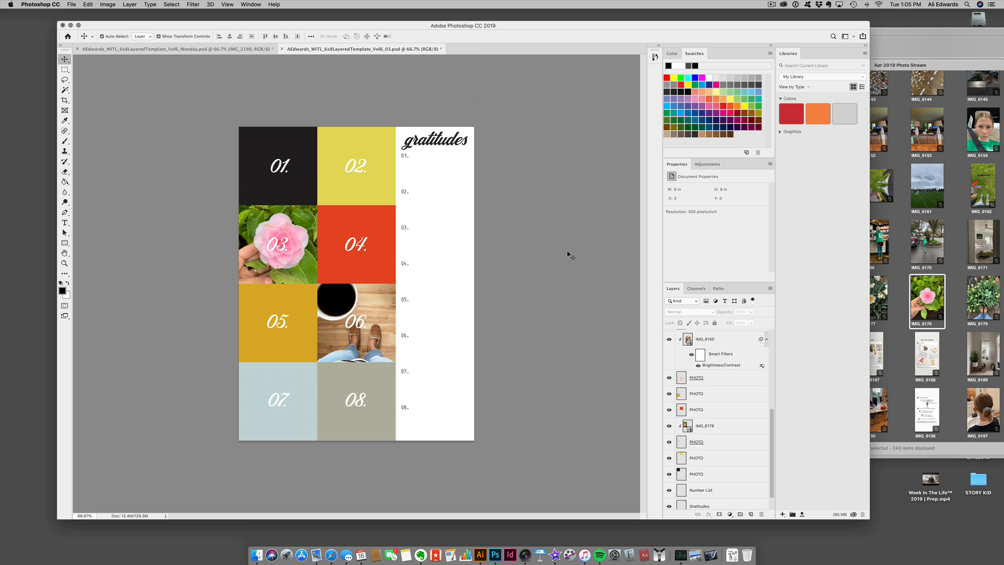
# Place the IMG_6144 puzzle photo from Aperture's Apr 2019 Photo Stream into the gratitudes template, scaled to about 2.89 × 3.85 in over square 02.
pyautogui.click(897, 118)
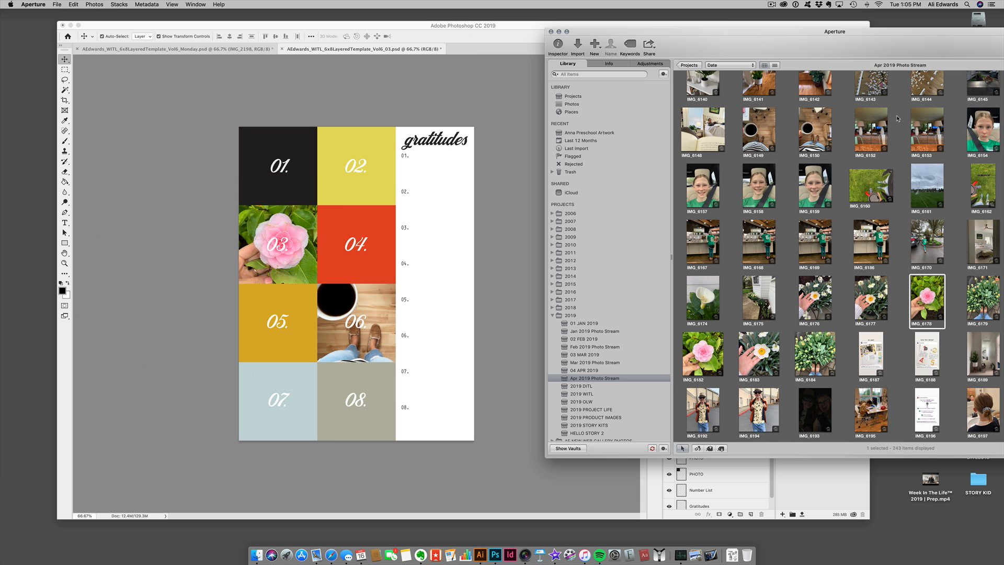
pyautogui.moveTo(904, 33); pyautogui.dragTo(756, 50)
pyautogui.scroll(5, 790, 231)
pyautogui.scroll(2, 790, 231)
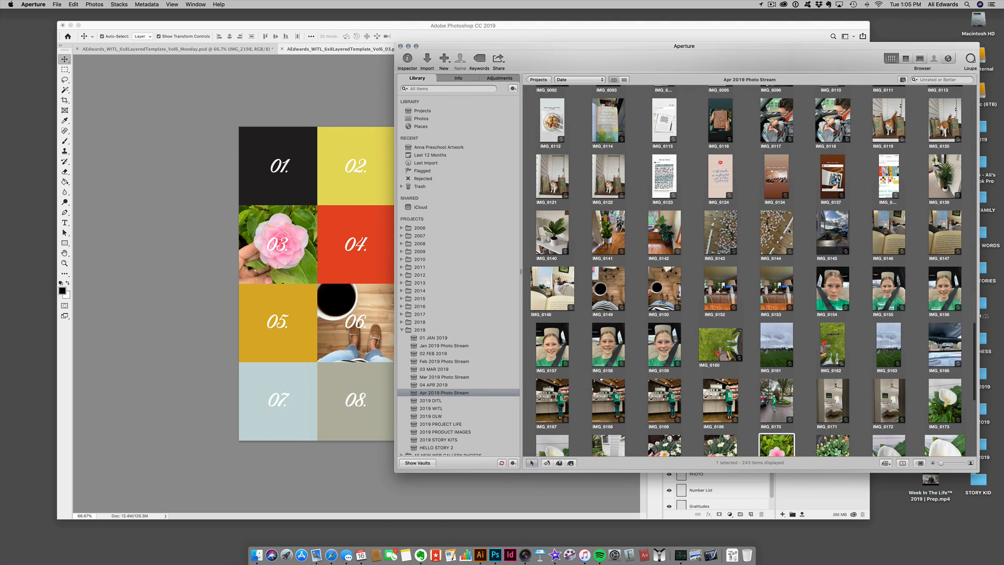
pyautogui.scroll(1, 789, 231)
pyautogui.click(783, 234)
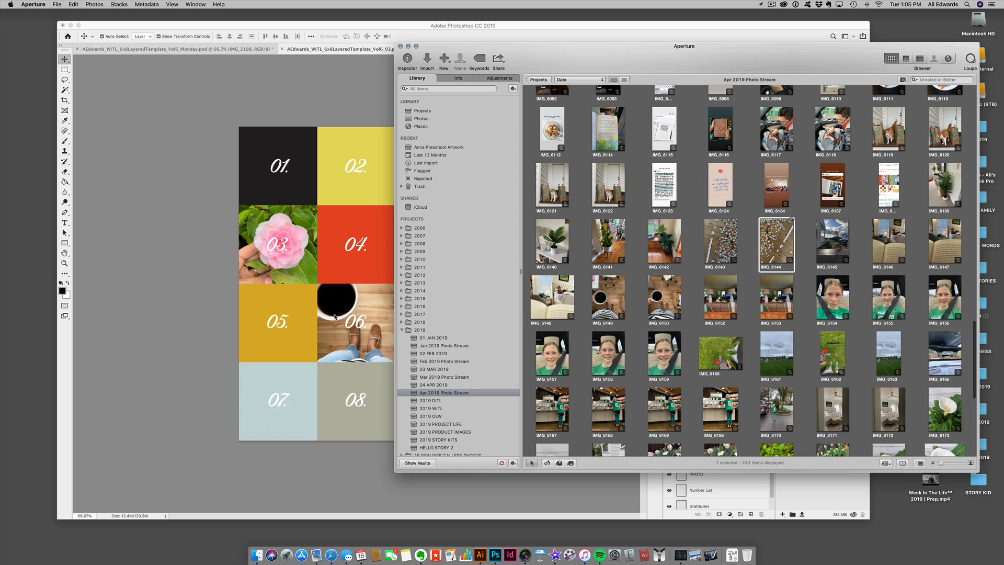
pyautogui.moveTo(335, 317); pyautogui.dragTo(308, 392)
pyautogui.moveTo(445, 173); pyautogui.dragTo(300, 366)
pyautogui.moveTo(280, 401); pyautogui.dragTo(358, 146)
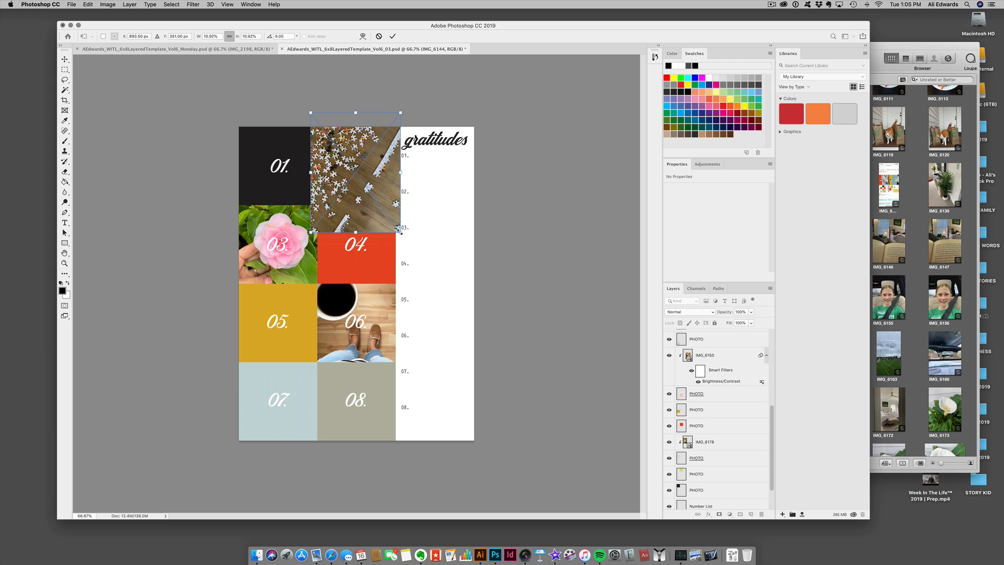
pyautogui.moveTo(402, 224)
pyautogui.mouseDown()
pyautogui.moveTo(422, 260)
pyautogui.moveTo(408, 232)
pyautogui.mouseUp()
pyautogui.press('Return')
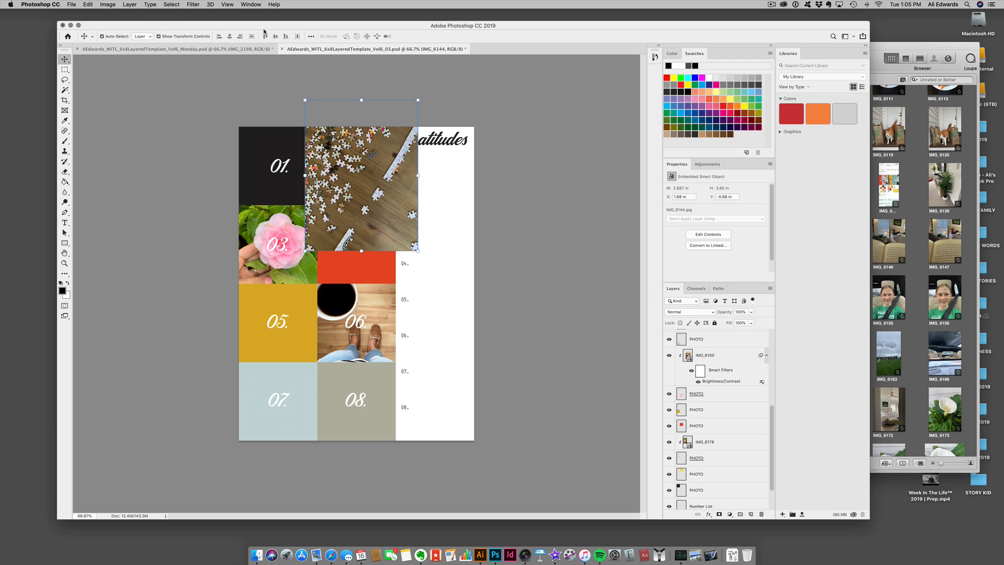
# Brighten the IMG_6144 photo with a Curves adjustment, raising the midtones to output 152 at input 87.
pyautogui.press('super+m')
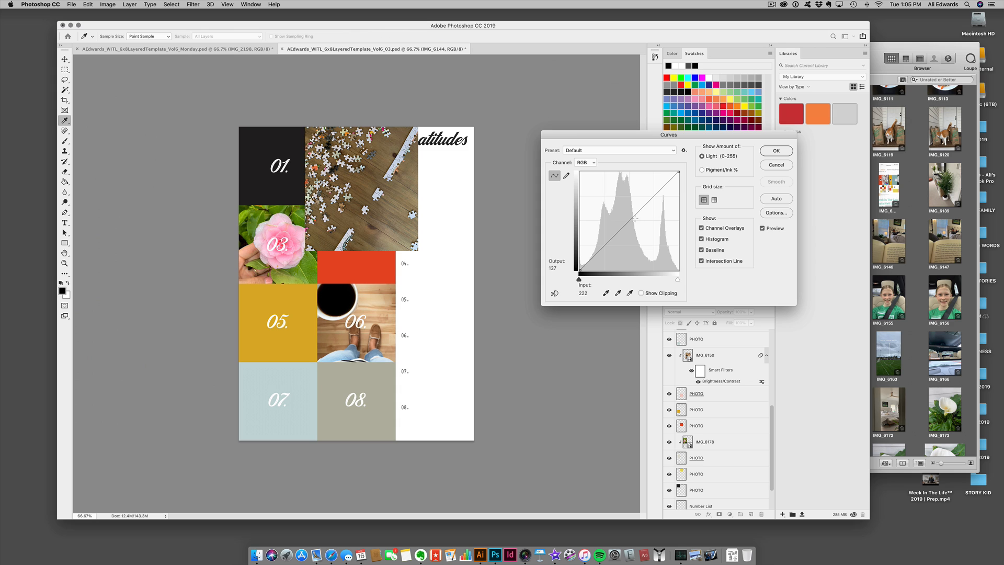
pyautogui.moveTo(621, 229); pyautogui.dragTo(614, 212)
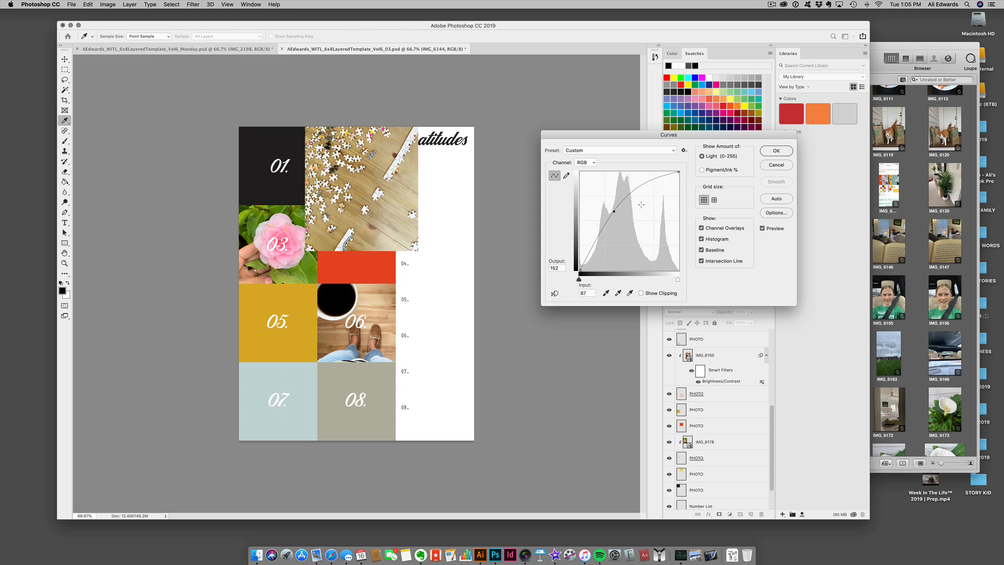
pyautogui.click(776, 151)
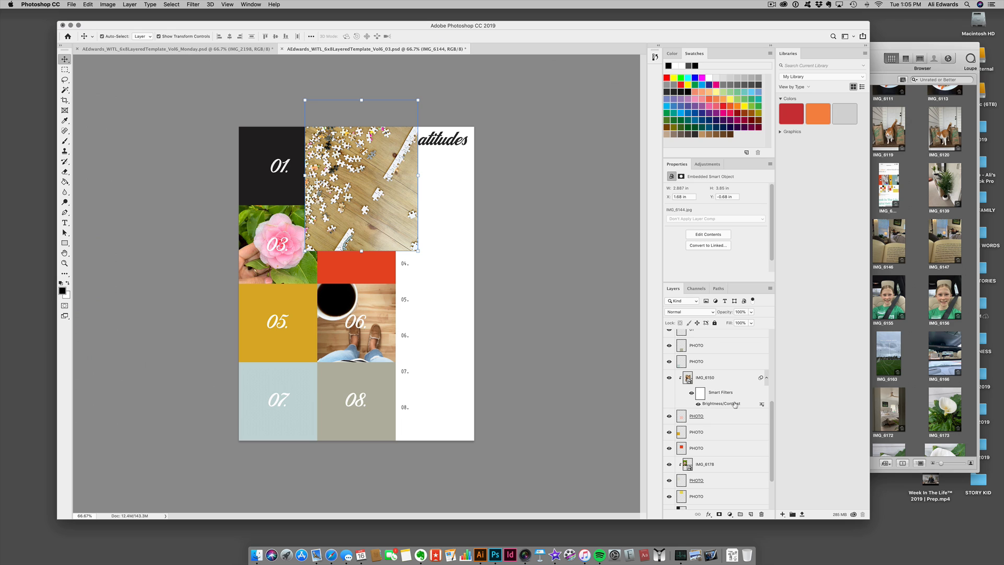
# Move the IMG_6144 layer down the layer order to directly above the yellow PHOTO layer of square 02.
pyautogui.moveTo(720, 342); pyautogui.dragTo(720, 459)
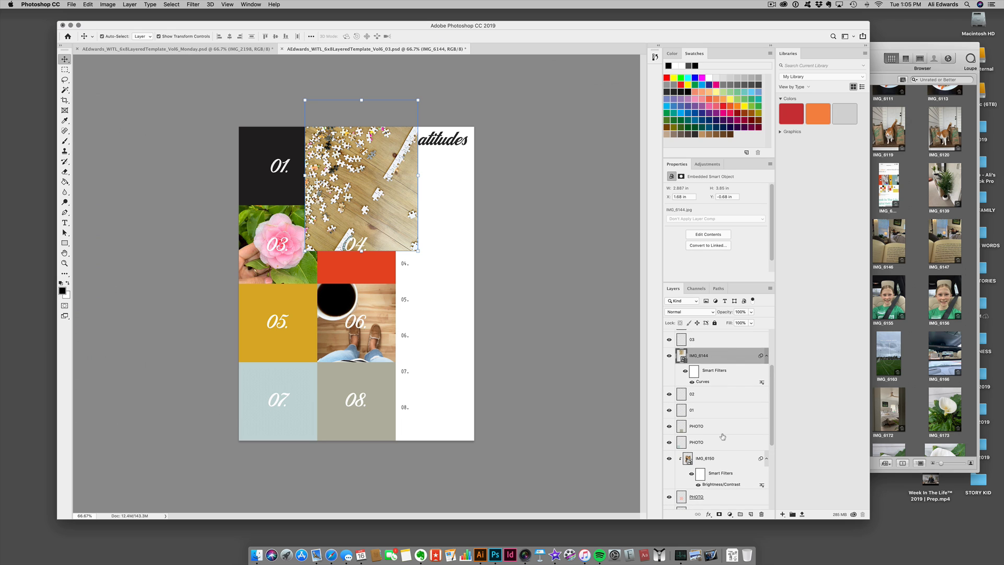
pyautogui.moveTo(736, 356); pyautogui.dragTo(737, 422)
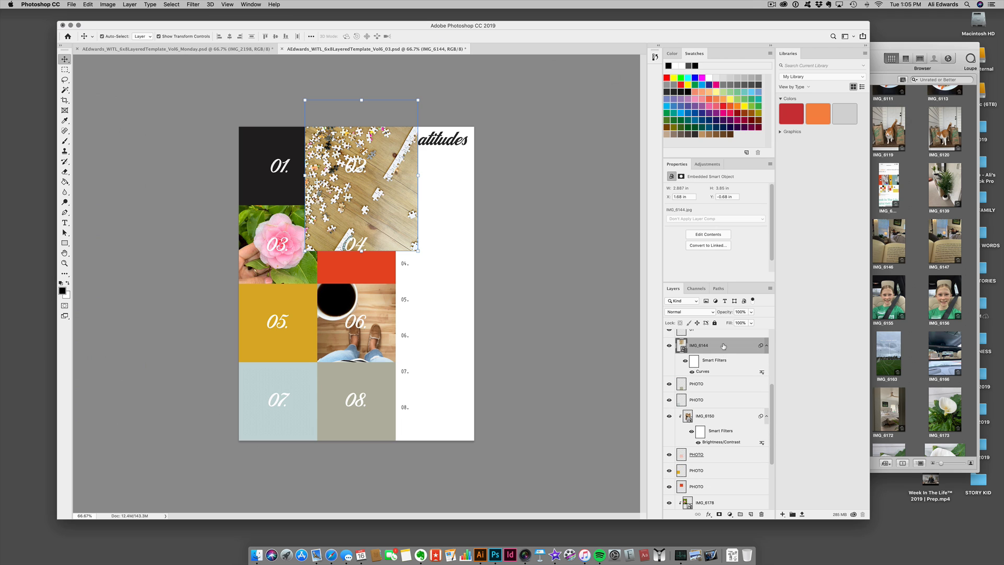
pyautogui.moveTo(724, 345); pyautogui.dragTo(731, 473)
pyautogui.scroll(-5, 731, 465)
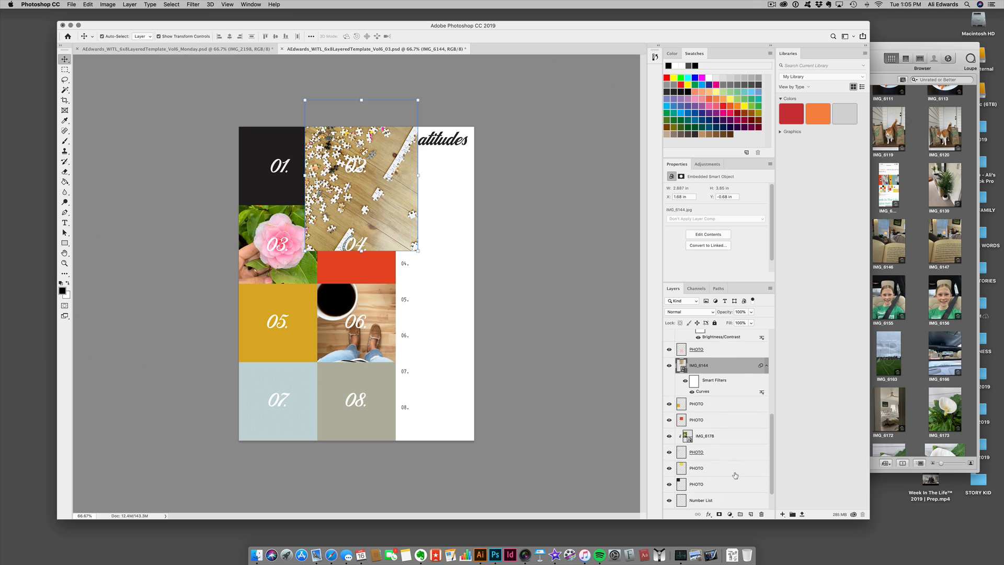
pyautogui.moveTo(730, 338); pyautogui.dragTo(727, 368)
pyautogui.scroll(5, 745, 428)
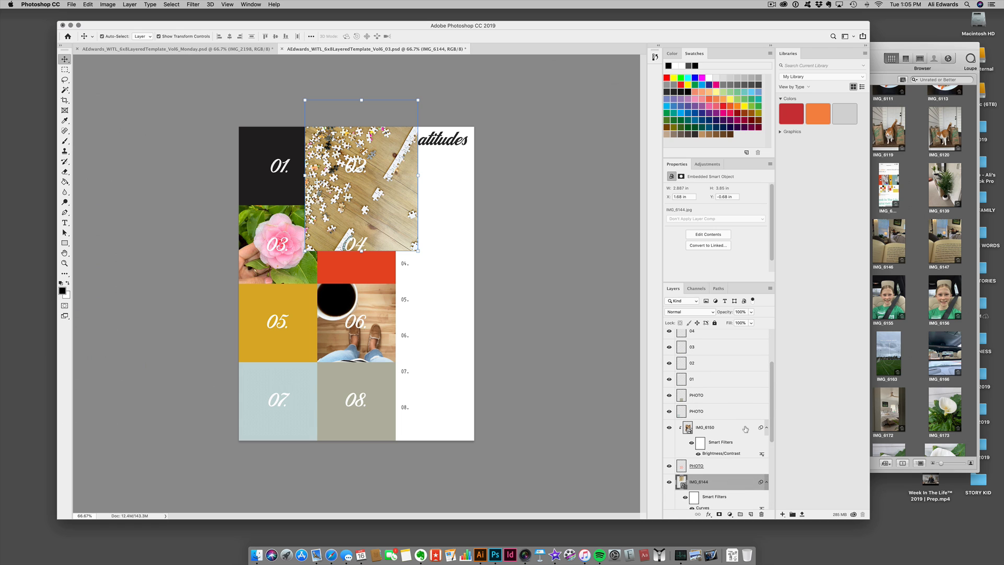
pyautogui.scroll(3, 745, 429)
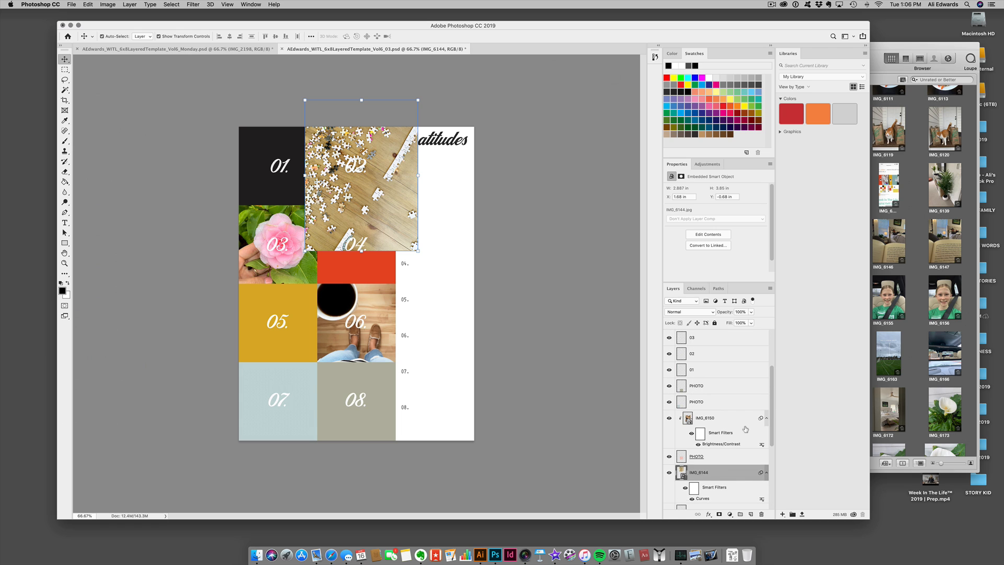
pyautogui.scroll(-8, 745, 428)
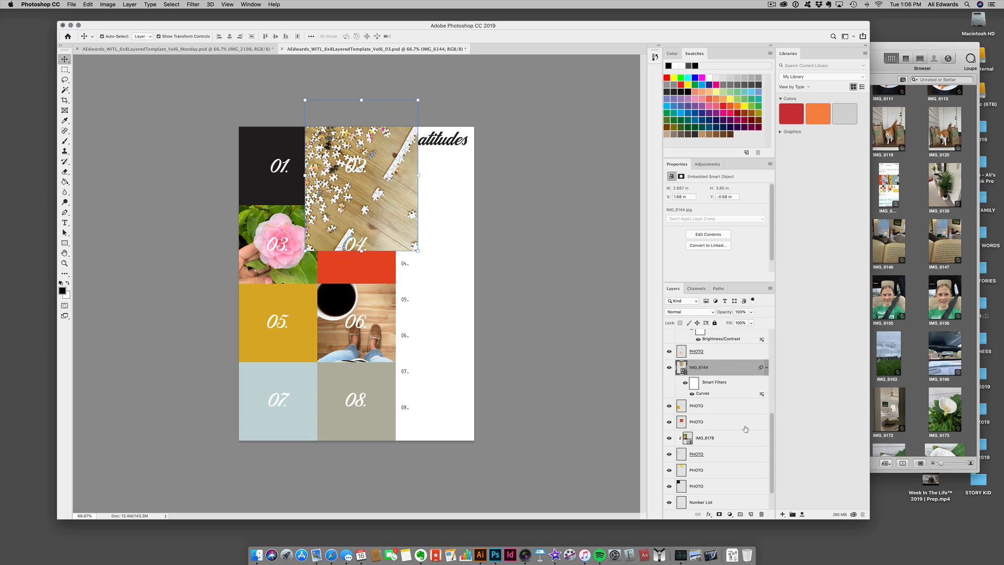
pyautogui.scroll(-1, 721, 372)
pyautogui.moveTo(719, 367); pyautogui.dragTo(722, 453)
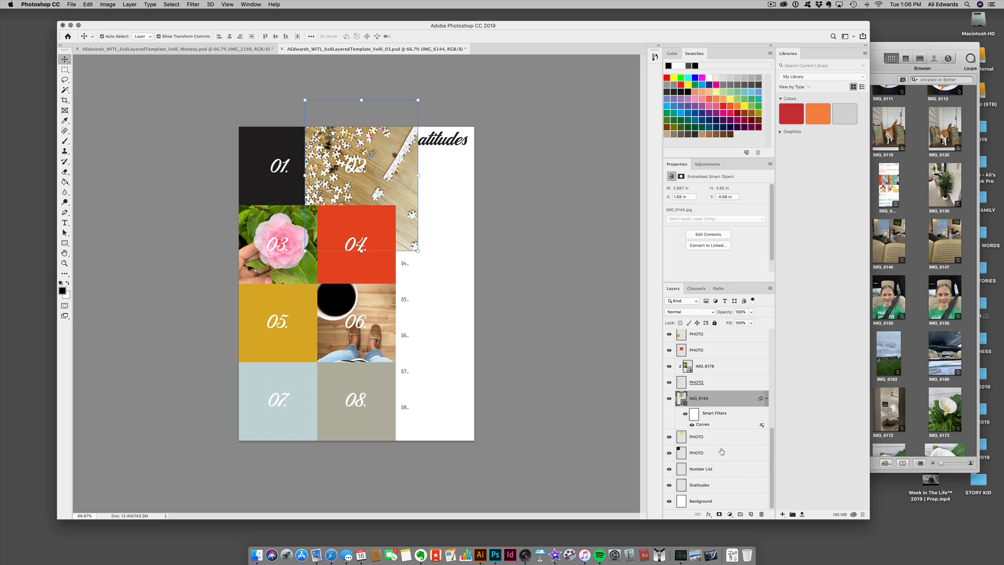
# Clip the IMG_6144 photo to the yellow PHOTO layer and reposition the puzzle pieces inside square 02.
pyautogui.moveTo(713, 430); pyautogui.dragTo(715, 428)
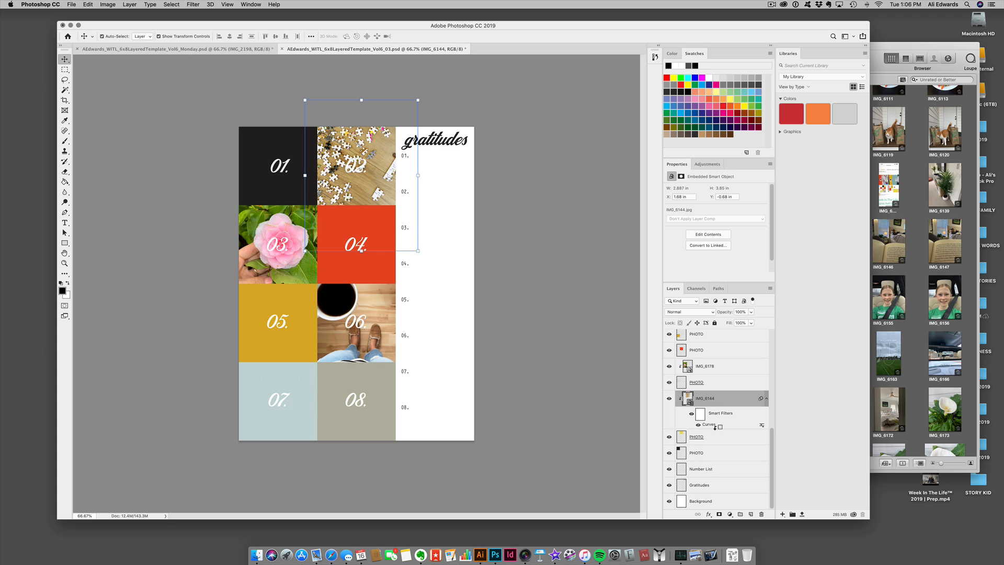
pyautogui.moveTo(361, 189); pyautogui.dragTo(357, 167)
pyautogui.click(552, 260)
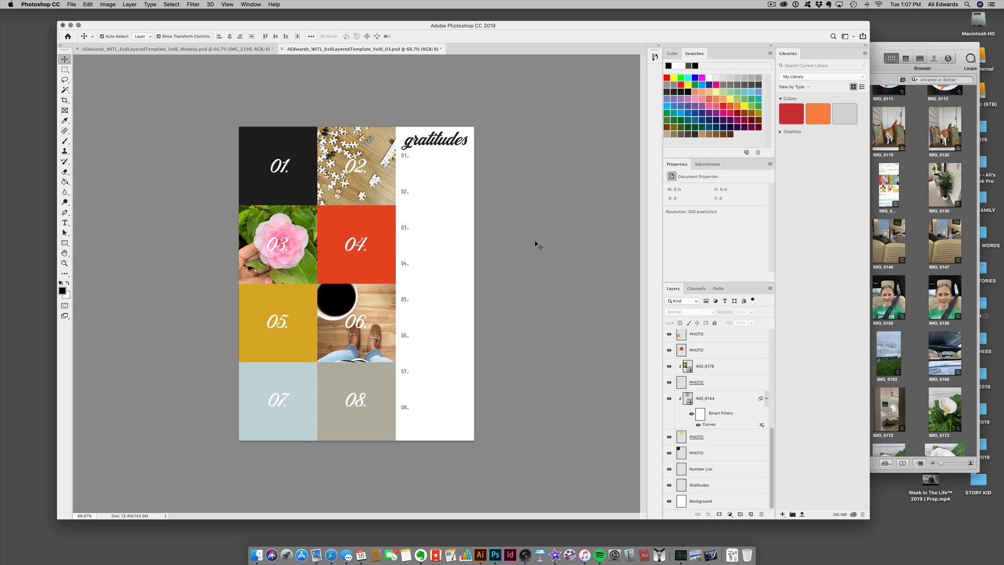
# Switch to the AEdwards_WITL_6x8LayeredTemplate_Vol6_Monday document with no layer selected.
pyautogui.click(226, 49)
pyautogui.click(581, 193)
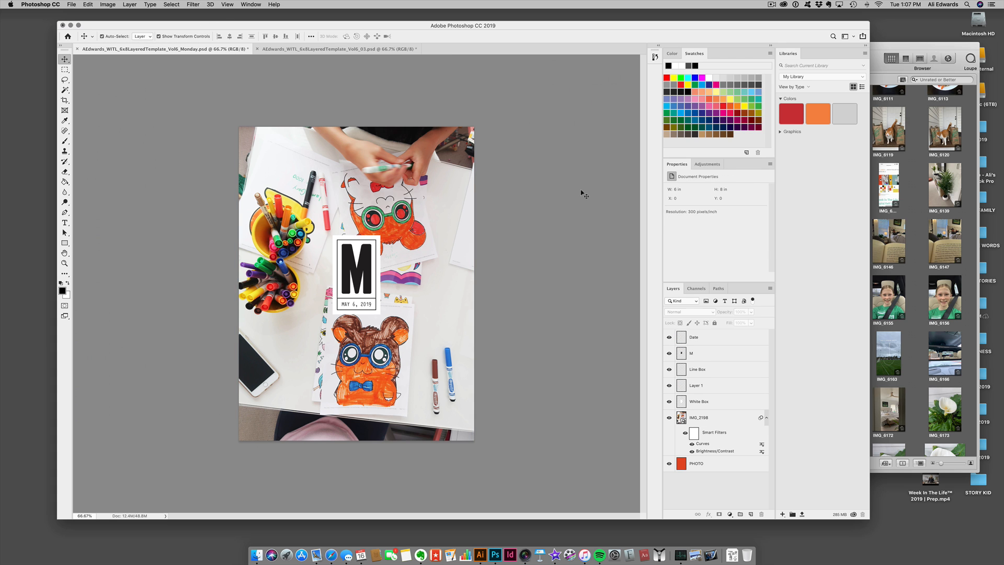